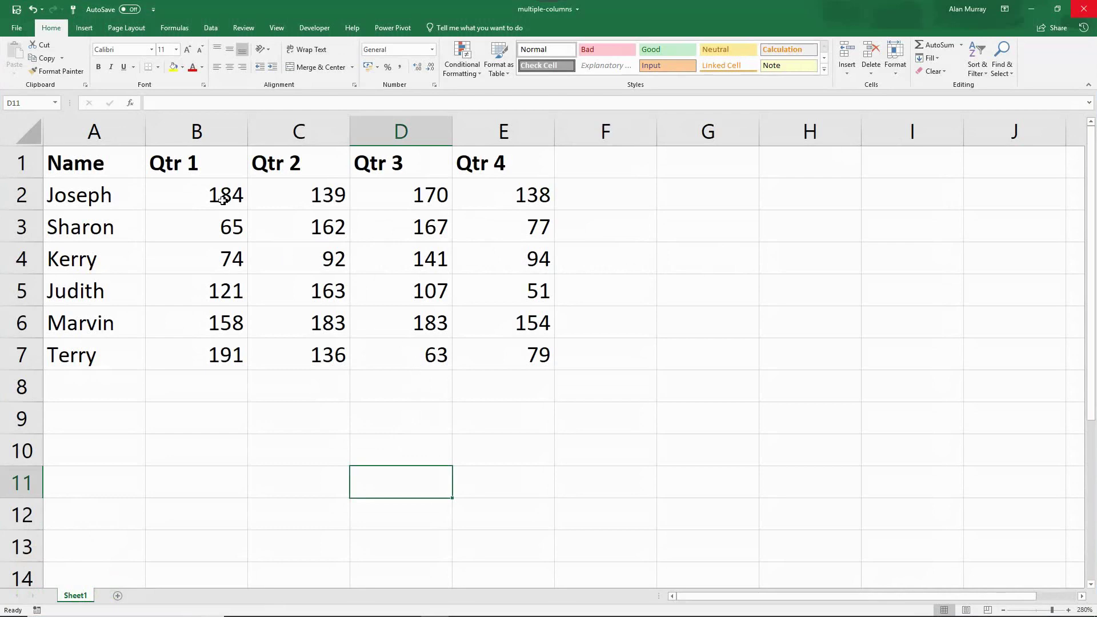
Highlight rows 2–3 and columns B–E to show the layout, then select B2:E7.
left_click(218, 200)
left_click_drag(218, 200, 477, 196)
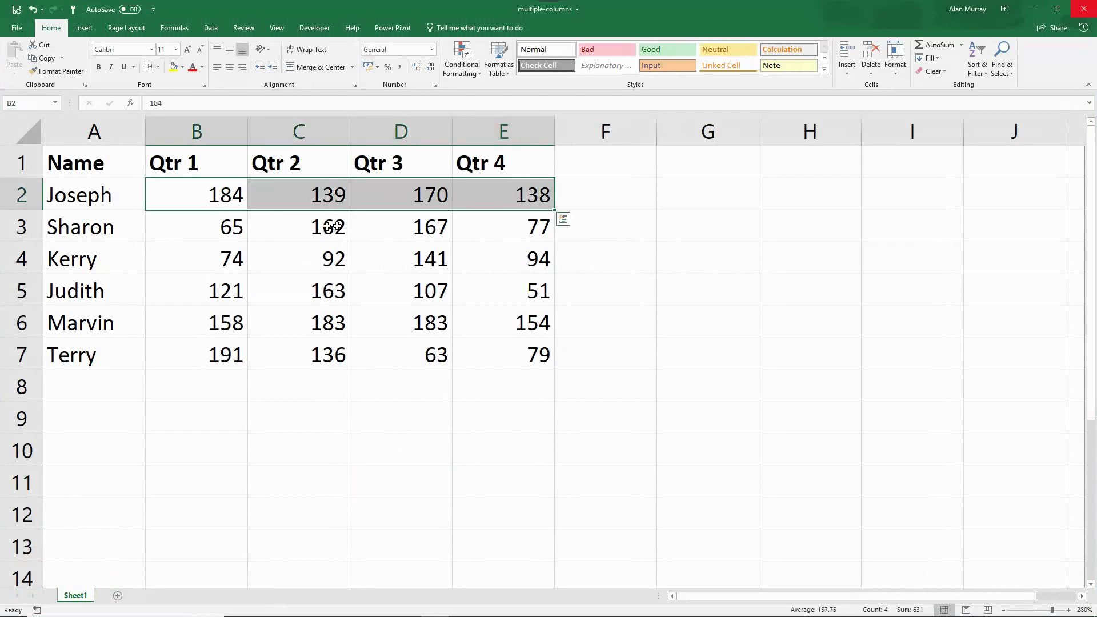
left_click_drag(233, 231, 507, 223)
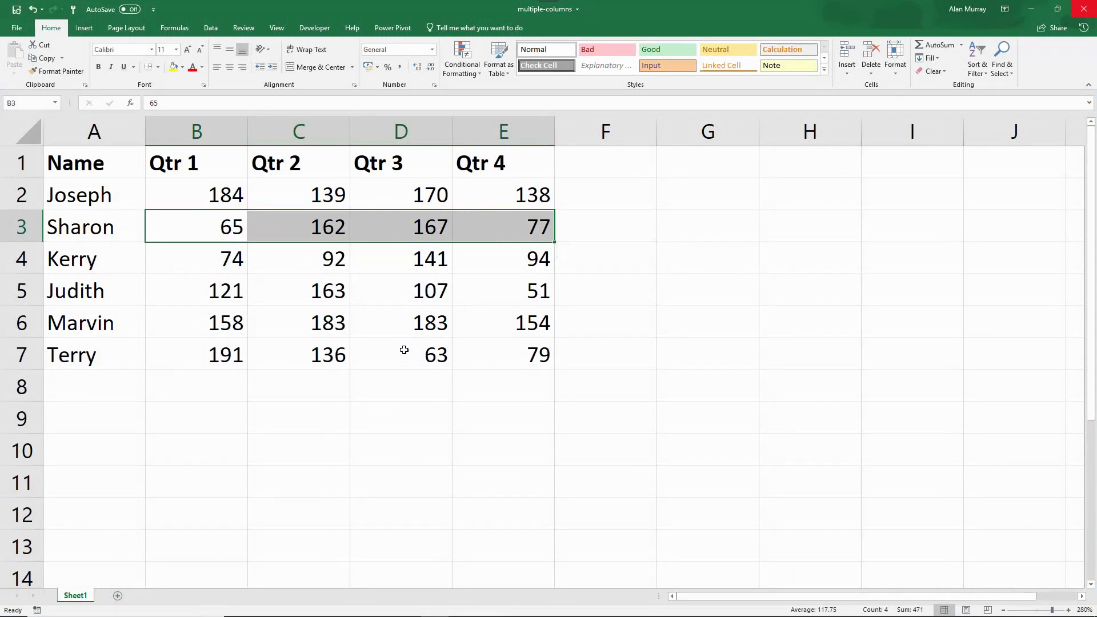
left_click(243, 133)
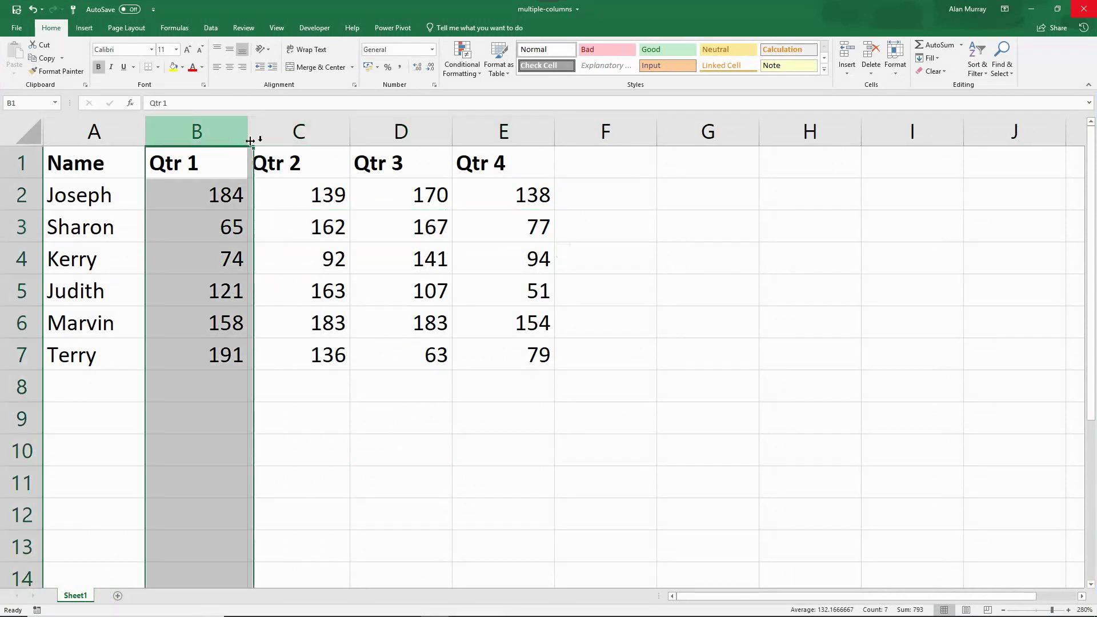
left_click(330, 135)
left_click(358, 131)
left_click(499, 133)
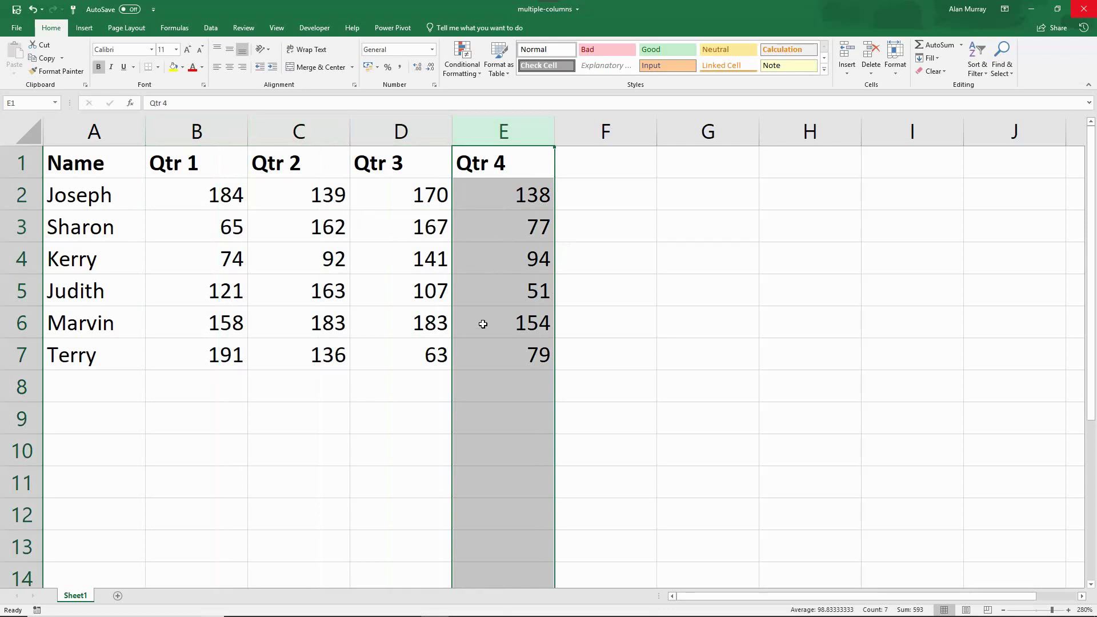
left_click(437, 339)
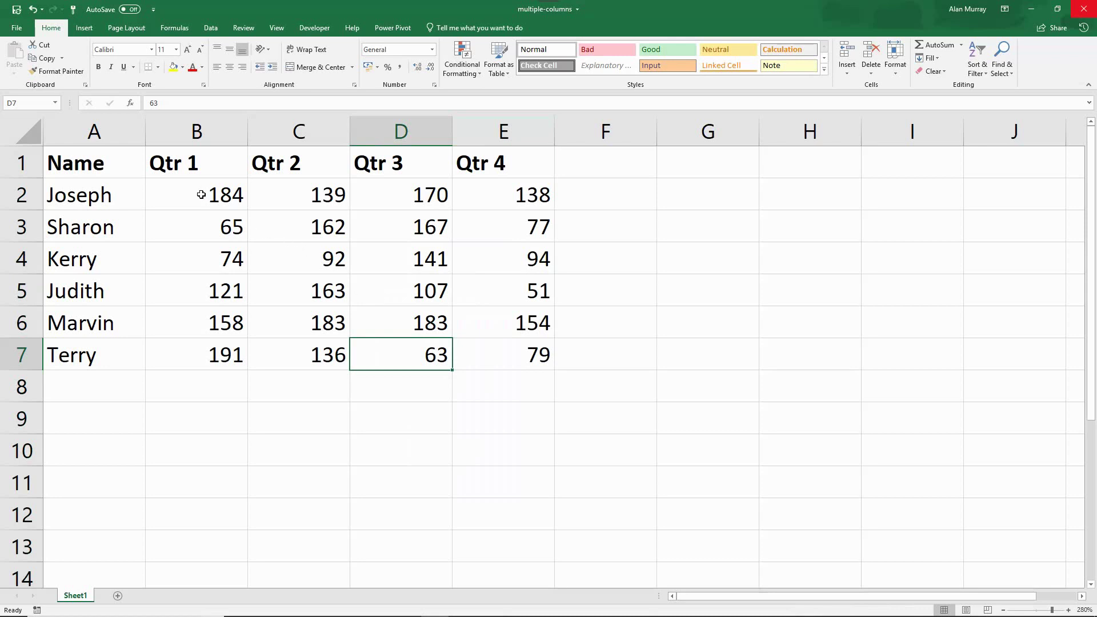
left_click_drag(200, 194, 499, 355)
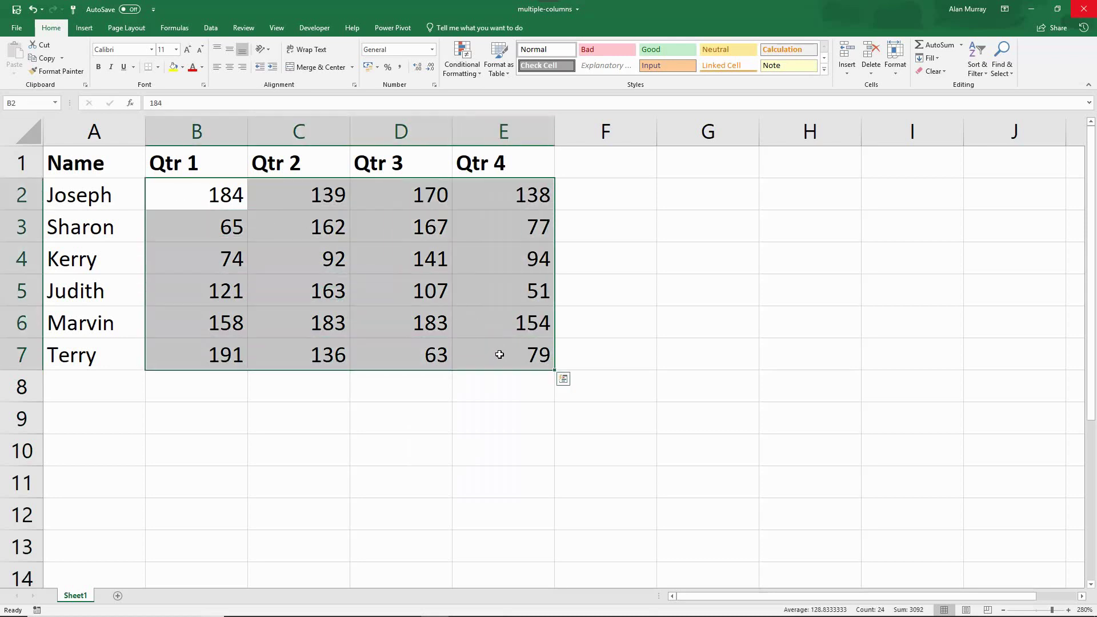
Create a new conditional formatting rule of type 'Use a formula to determine which cells to format'.
left_click(460, 68)
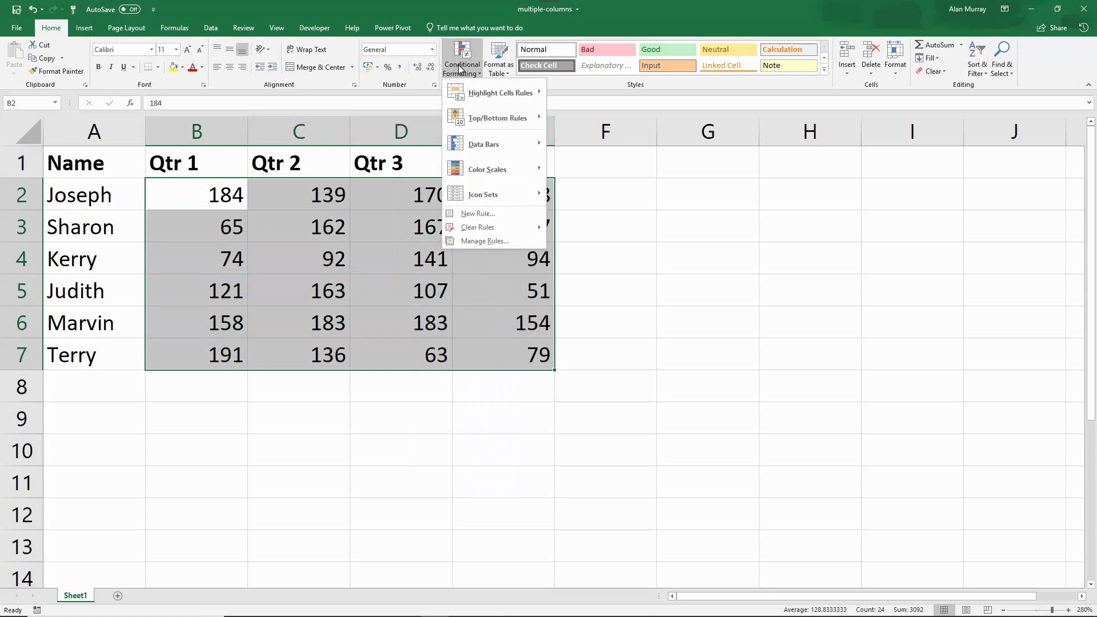
left_click(476, 214)
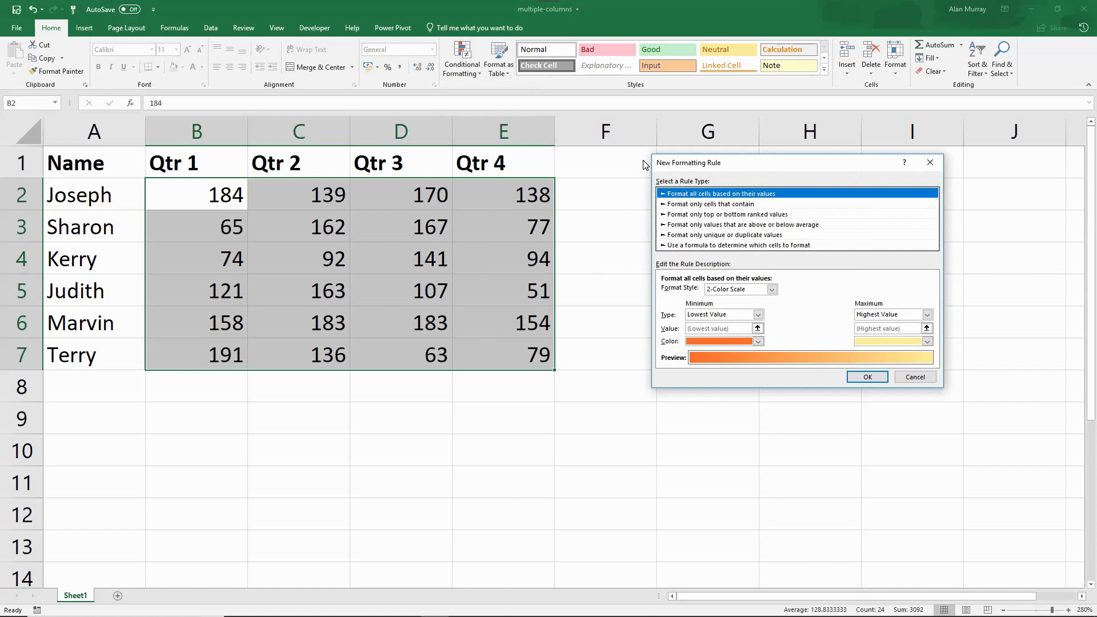
left_click(680, 246)
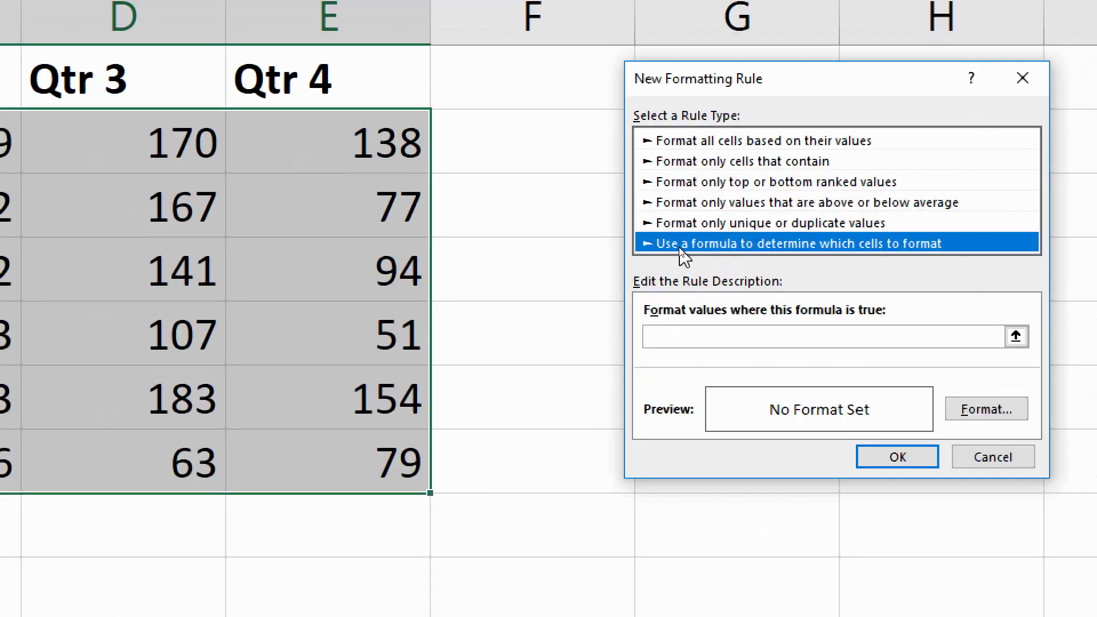
left_click_drag(772, 88, 622, 112)
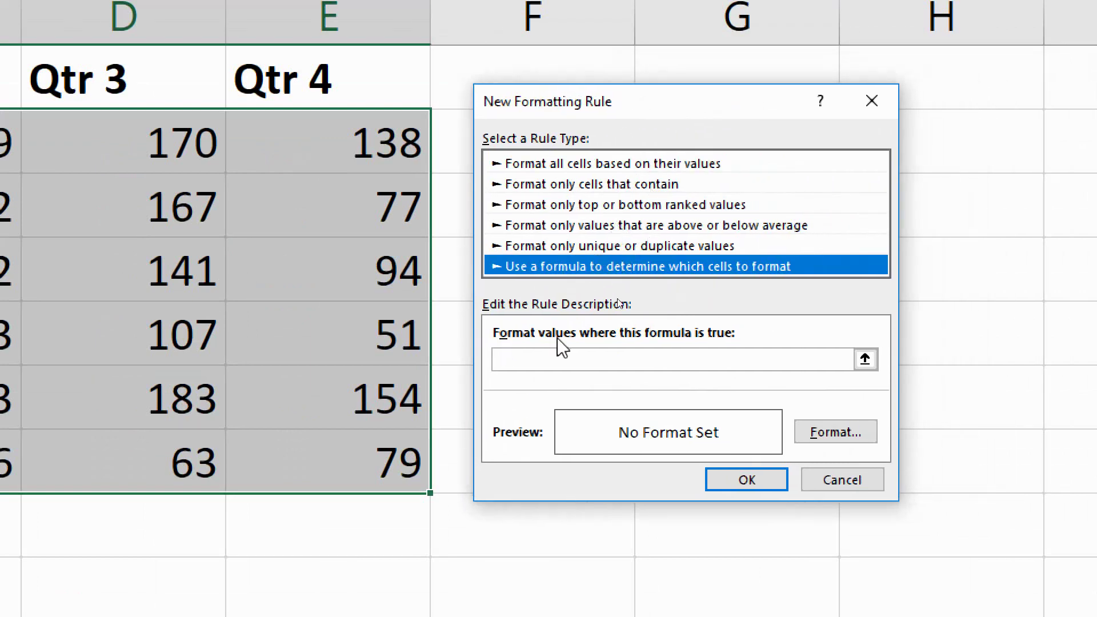
left_click(557, 362)
Enter the rule formula =and($B2>=100,$C2>=100,$D2>=100,$E2>=100).
left_click(557, 361)
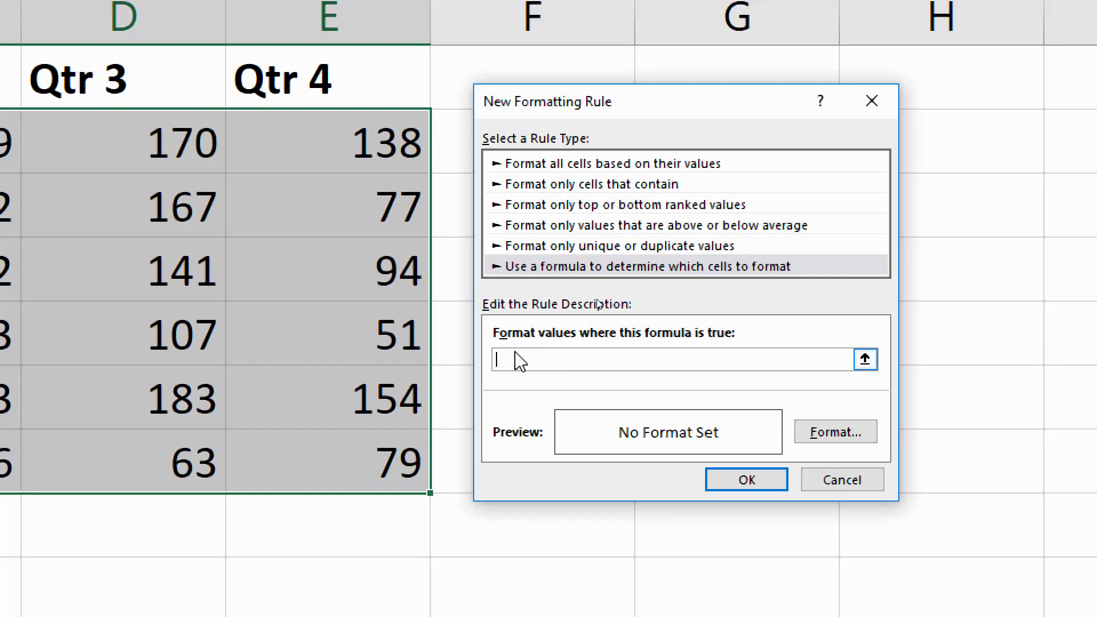
type("=and(")
type("$B2")
type(">=100")
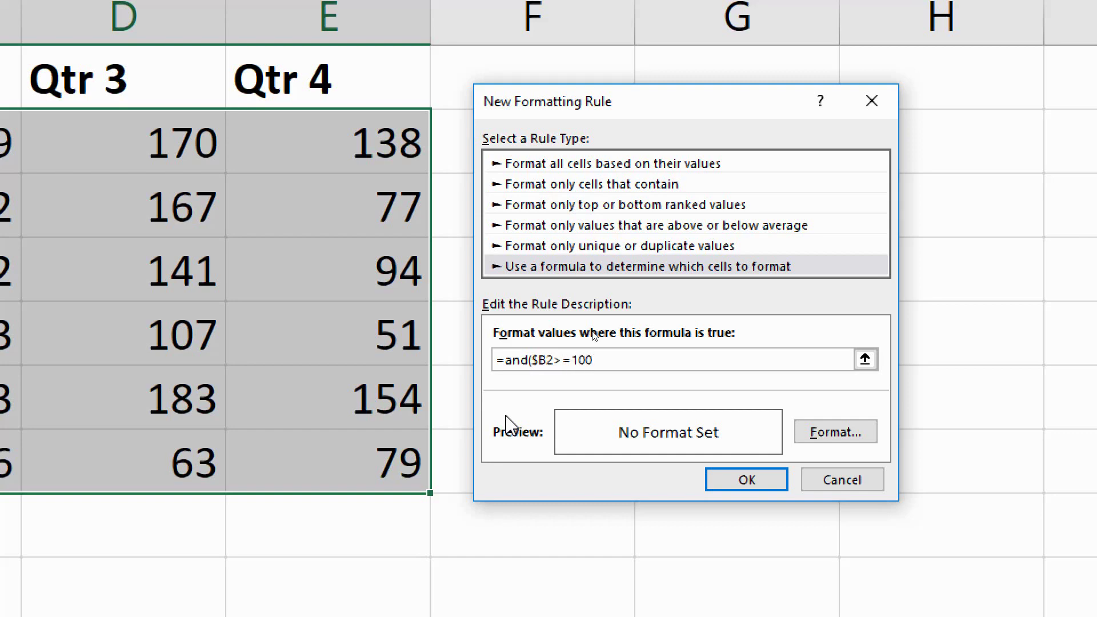
type(",")
type("$C2>=")
type("100")
type(",")
type("0")
key("BackSpace")
type("$D2>=100")
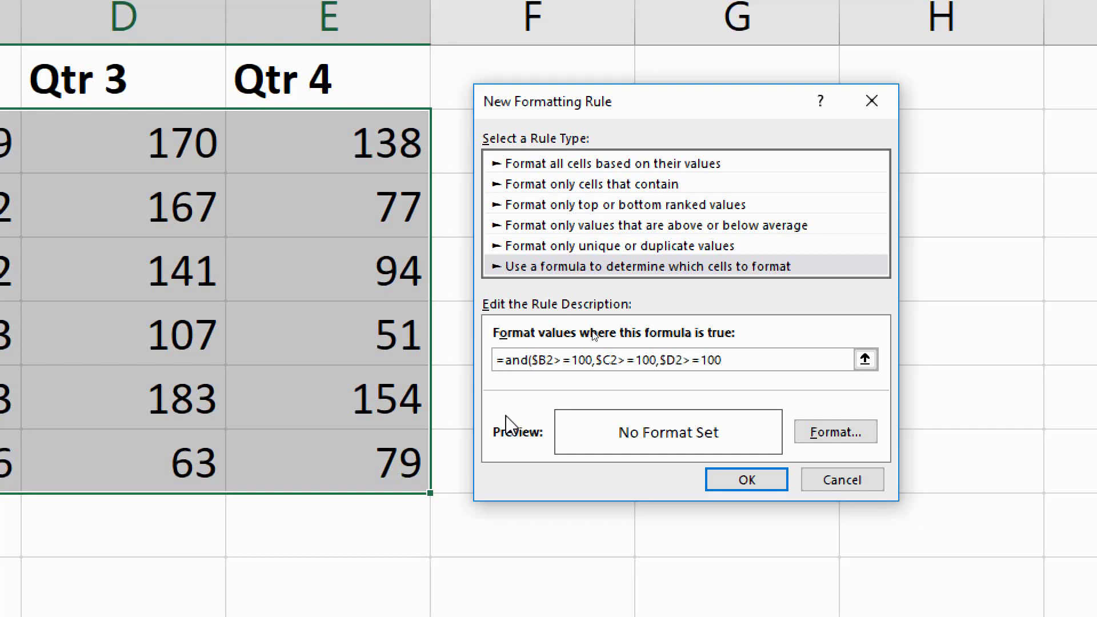
type(",$E2>=100)")
Give the AND rule a light peach fill and apply it, shading rows 2 and 6.
left_click(816, 440)
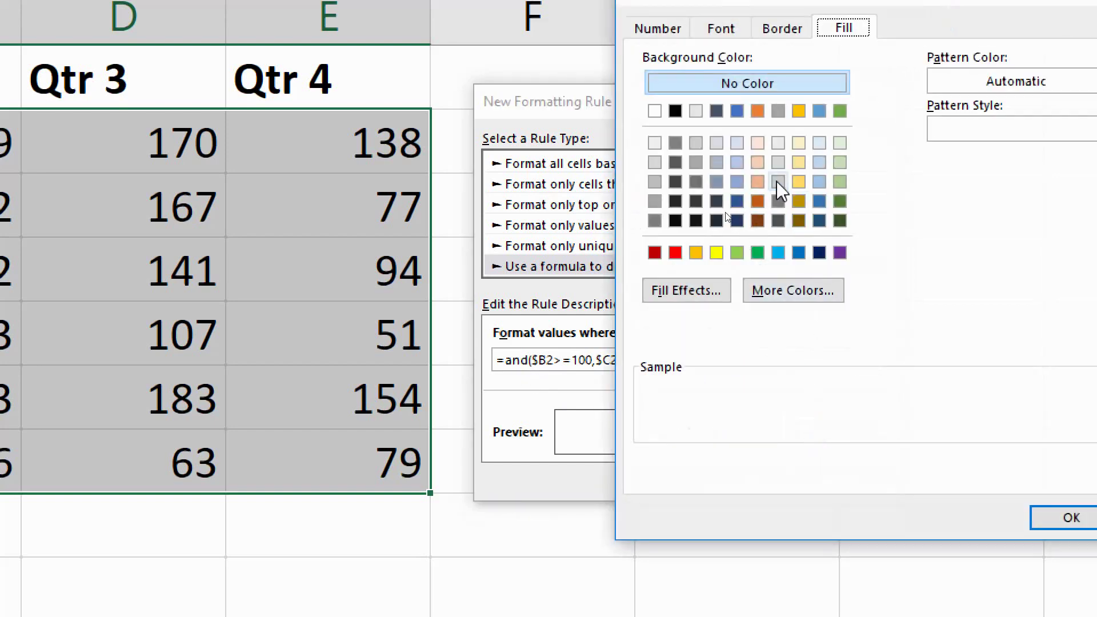
left_click(757, 163)
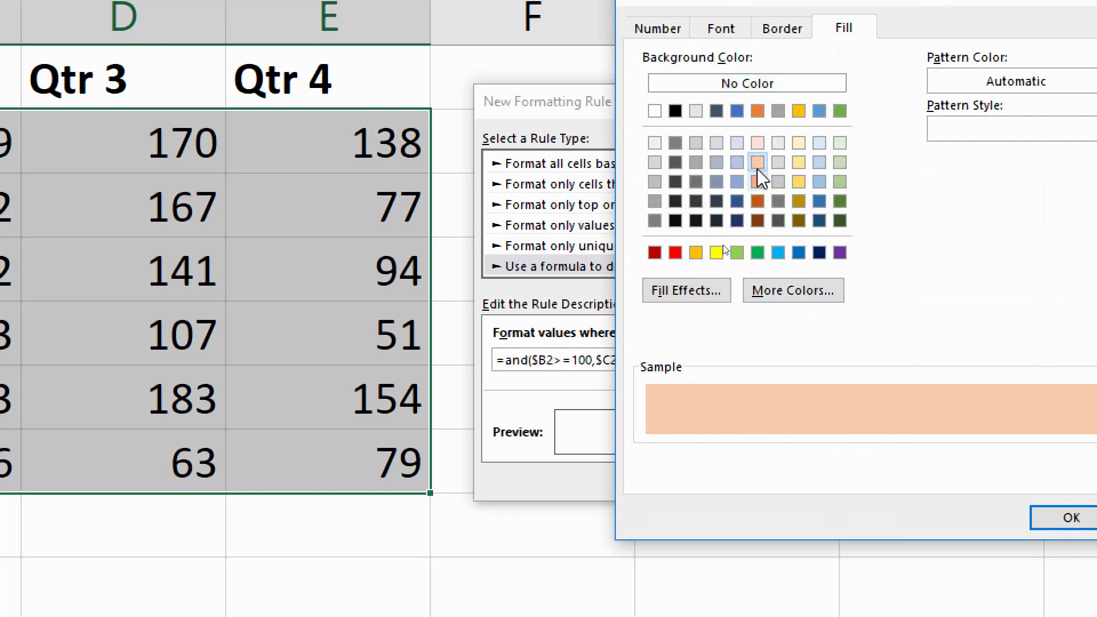
left_click(1037, 519)
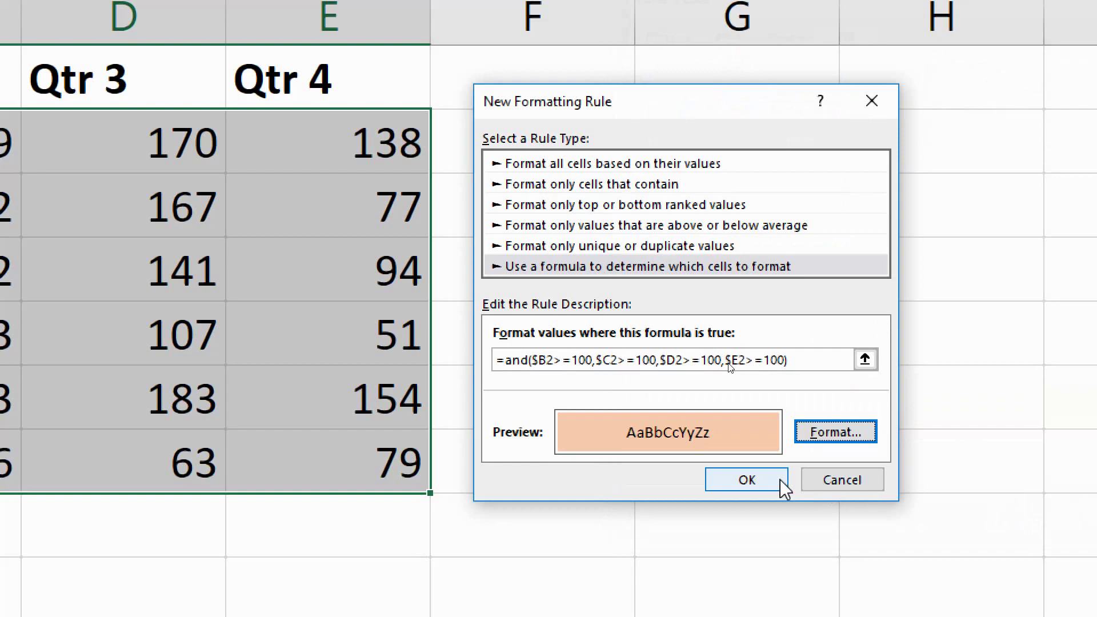
left_click(779, 483)
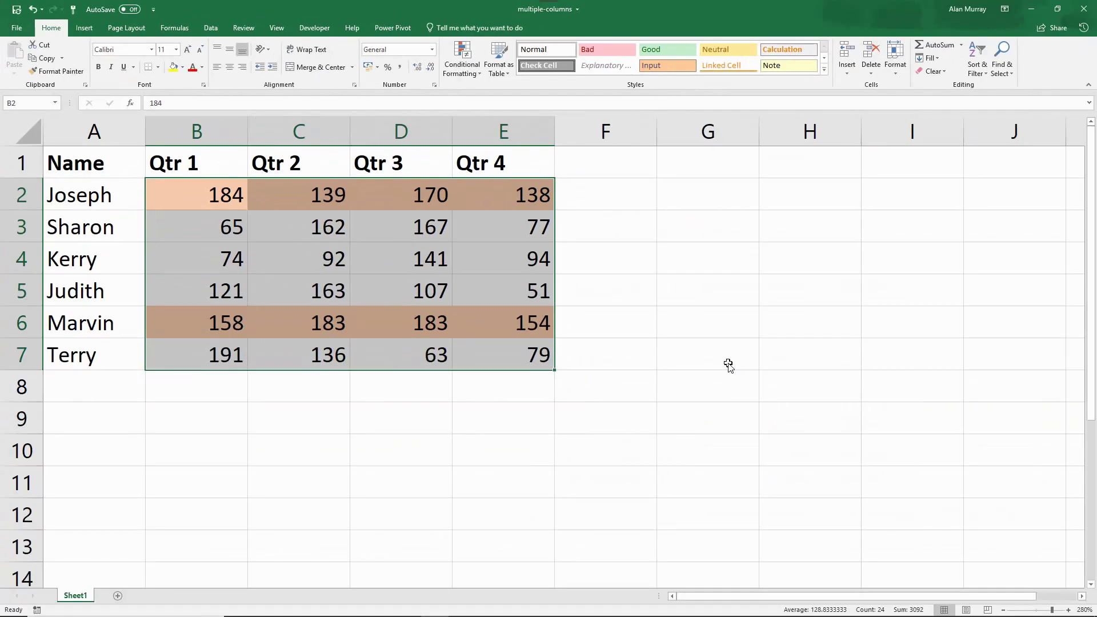
left_click(473, 321)
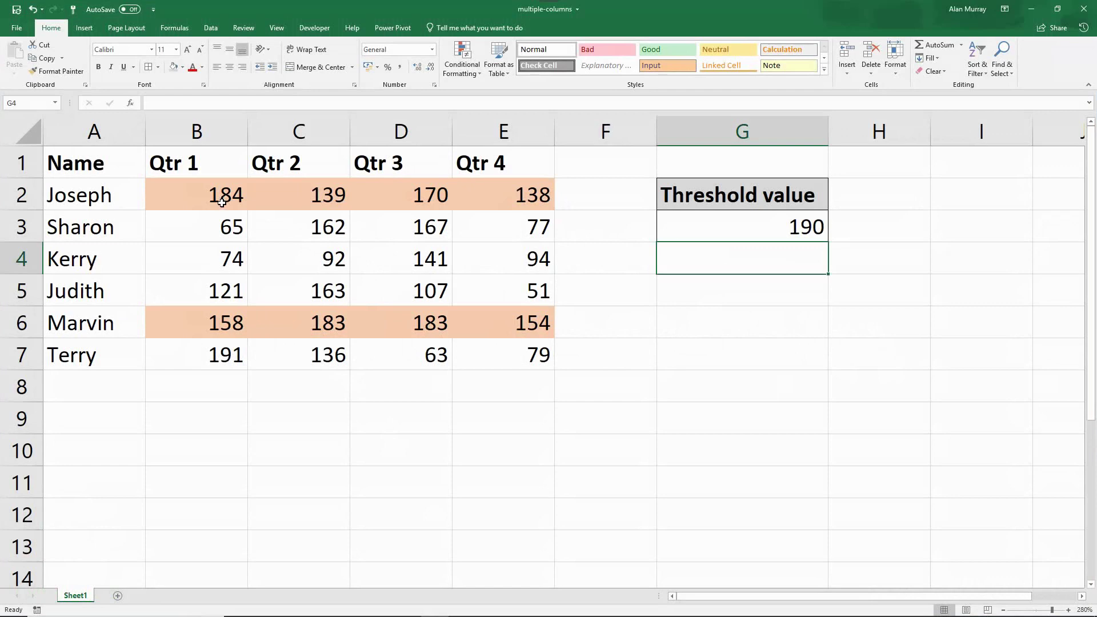
Point out the data rows and the 190 threshold in G3, then select B2:E7.
left_click_drag(221, 202, 499, 199)
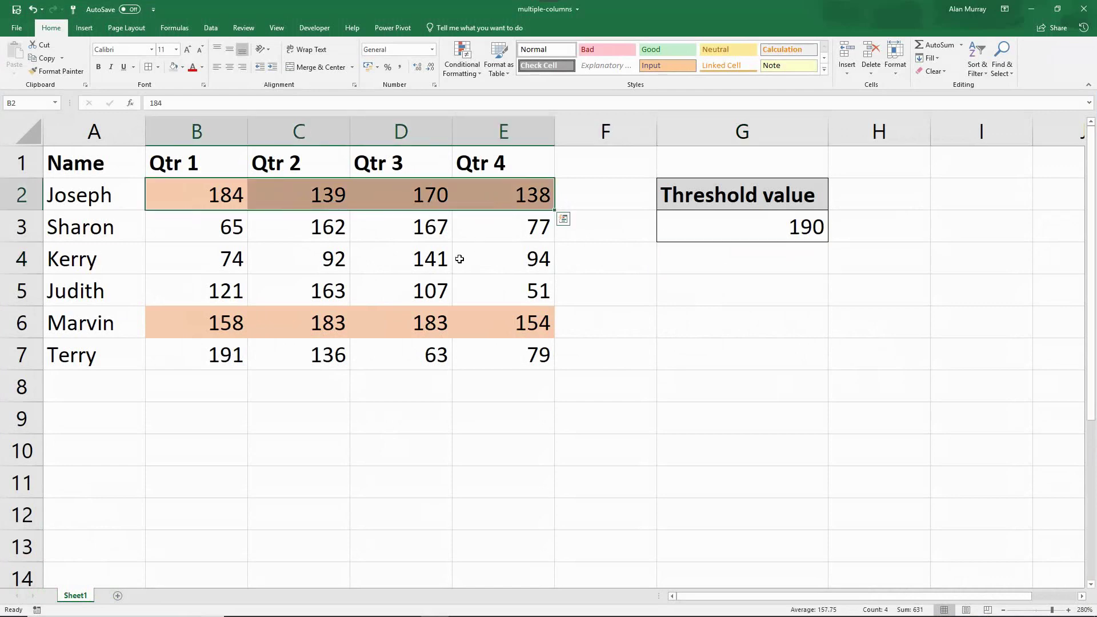
left_click(460, 259)
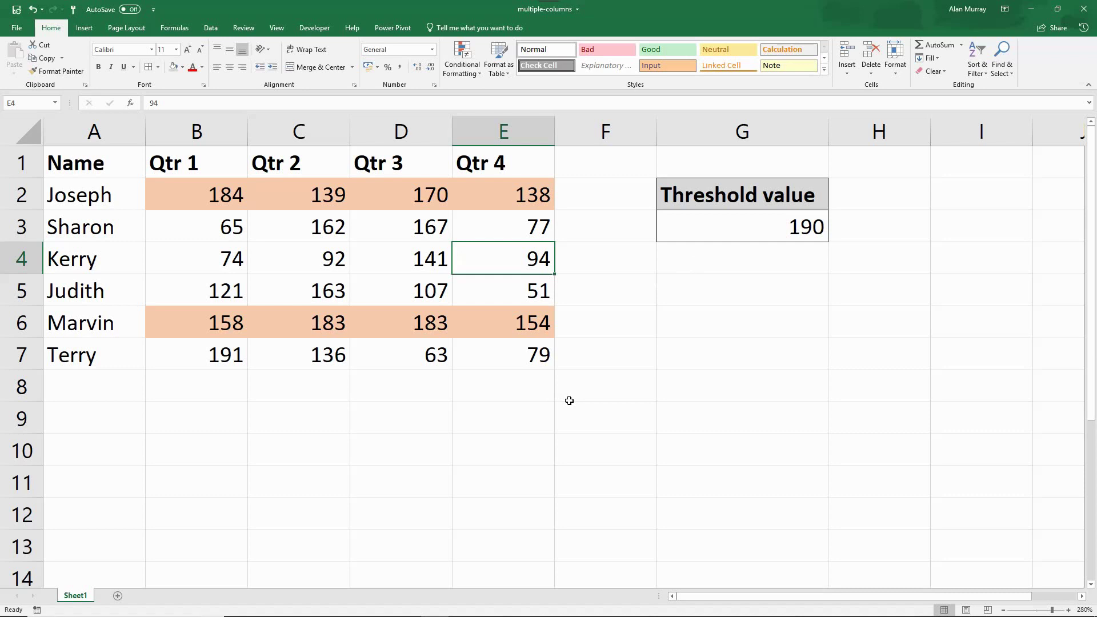
left_click(670, 342)
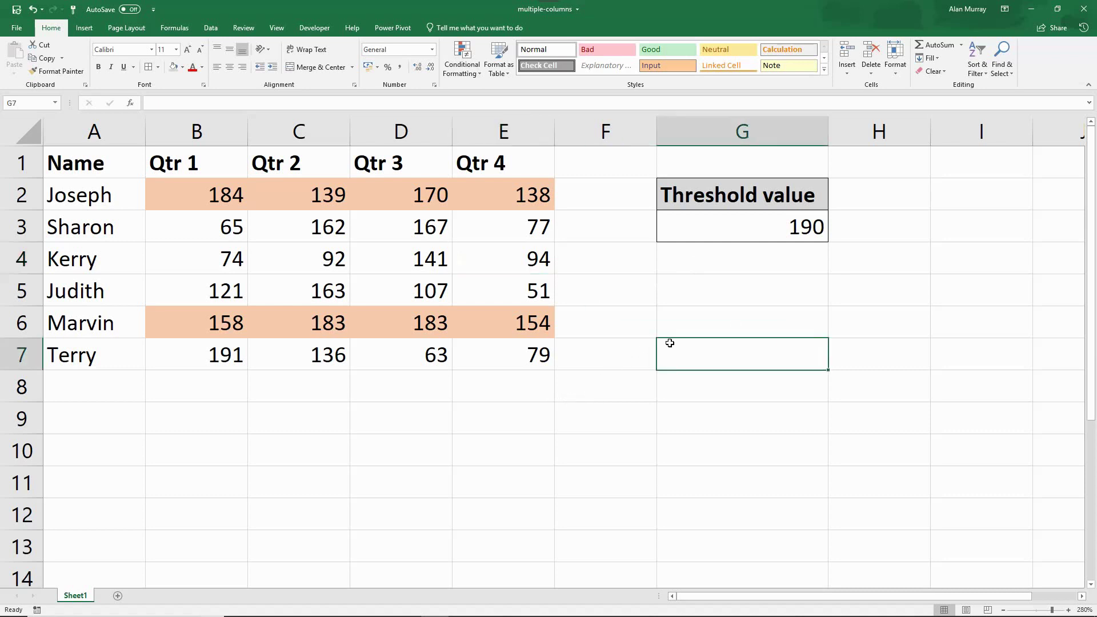
left_click(779, 226)
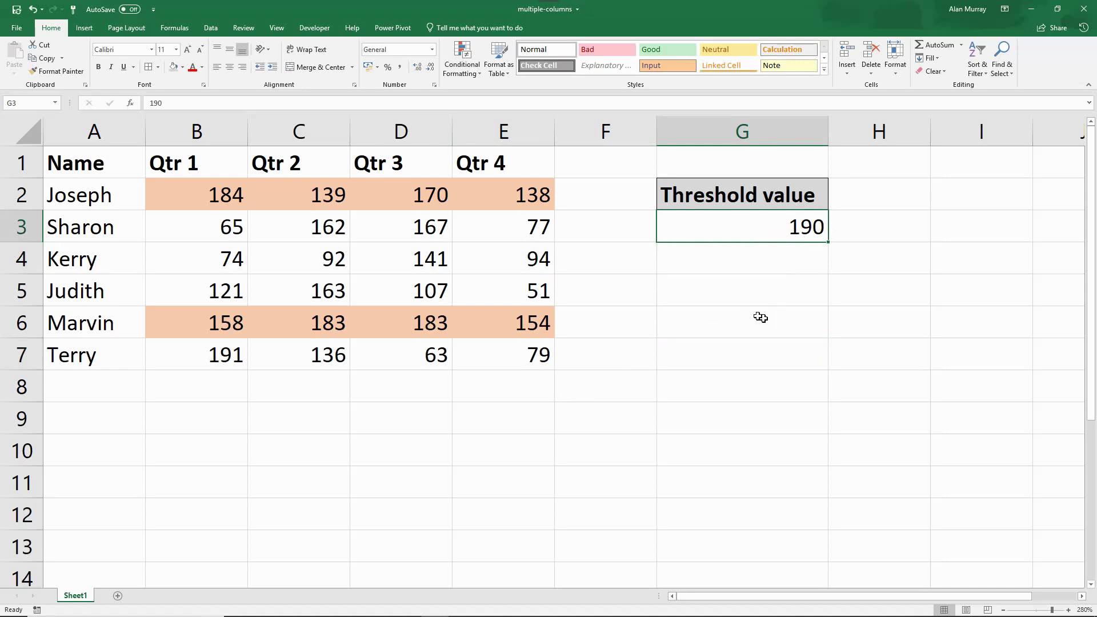
left_click_drag(183, 193, 515, 196)
left_click_drag(219, 221, 503, 225)
left_click_drag(228, 260, 487, 262)
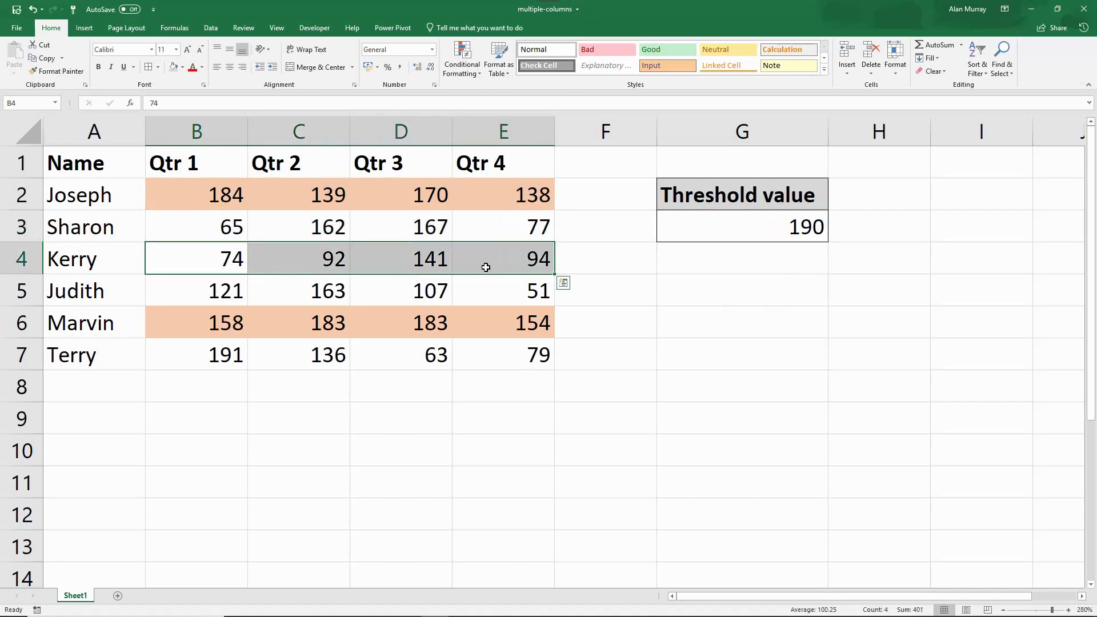
left_click(779, 380)
left_click(788, 231)
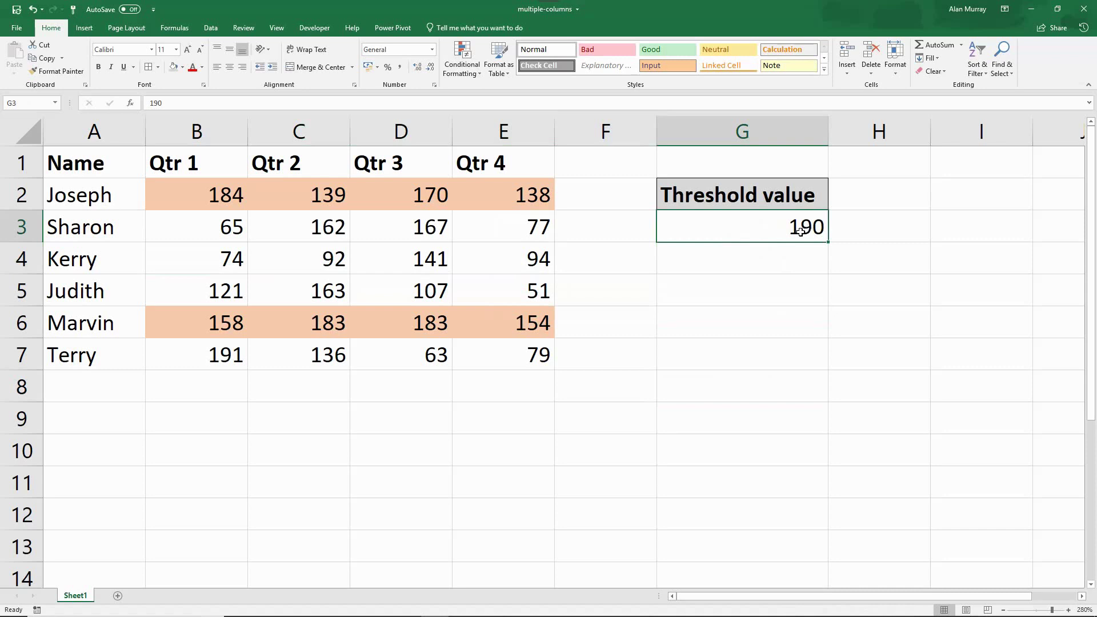
left_click(789, 255)
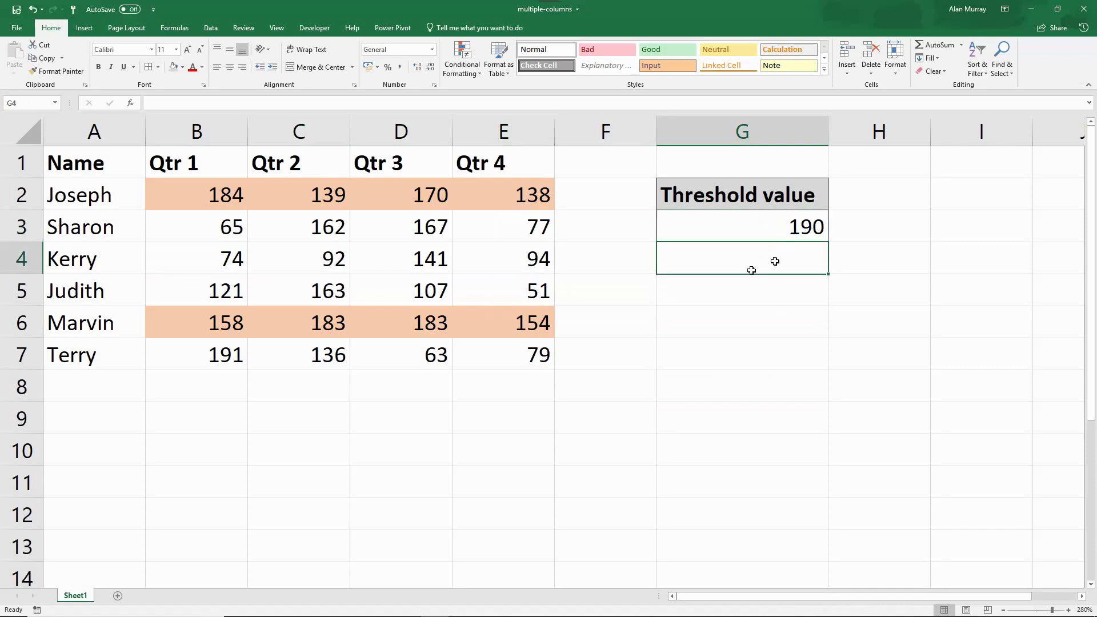
left_click_drag(219, 200, 479, 355)
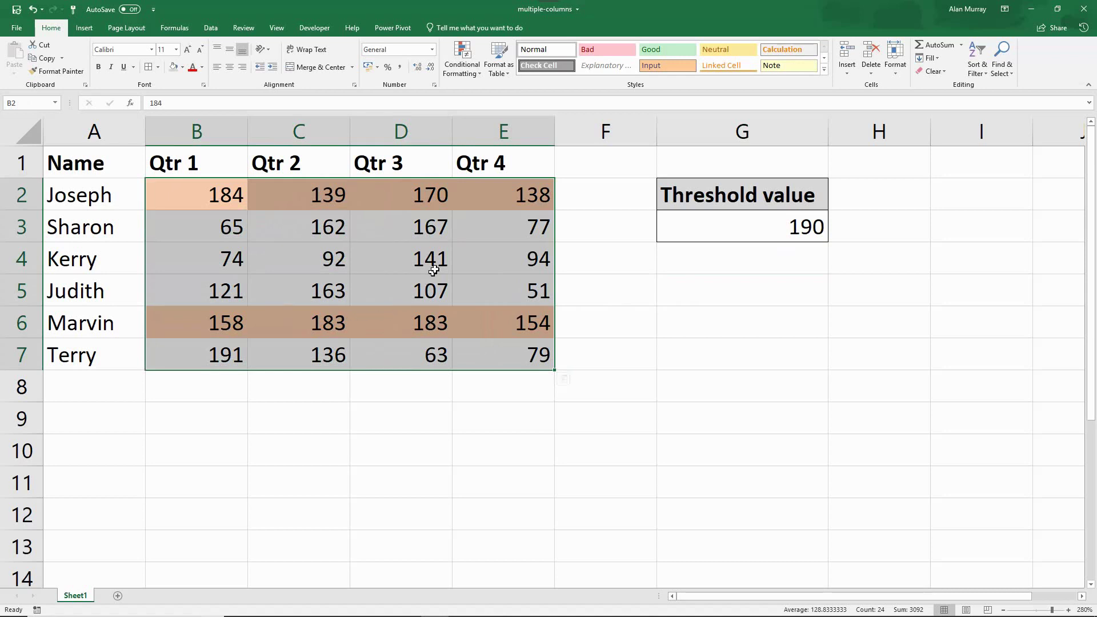
Start another conditional formatting rule that uses a formula.
left_click(462, 60)
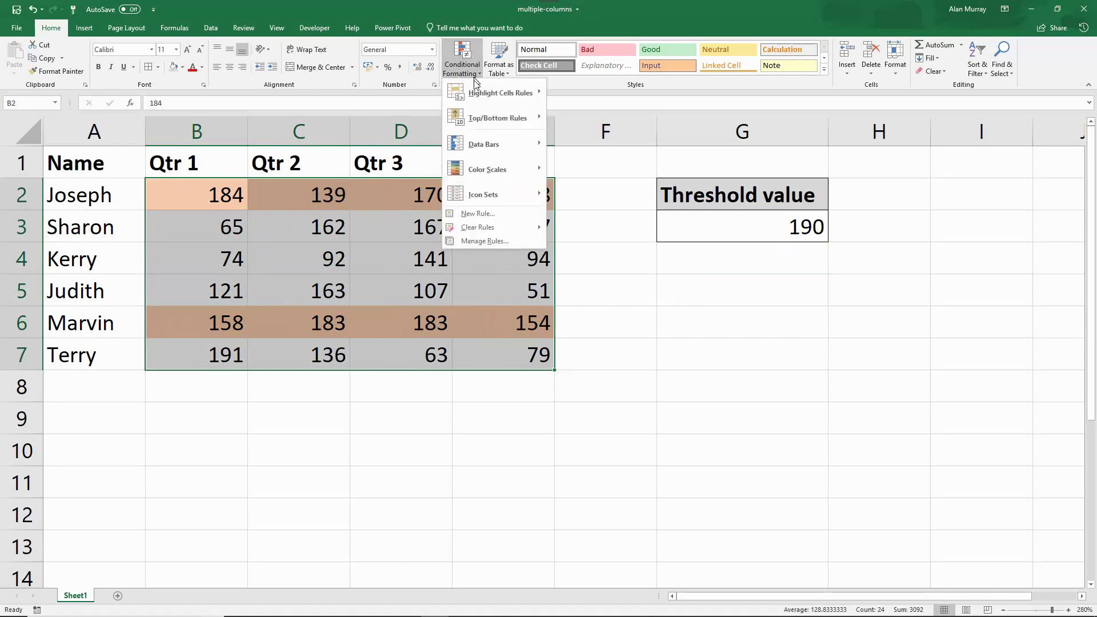
left_click(482, 213)
left_click(573, 231)
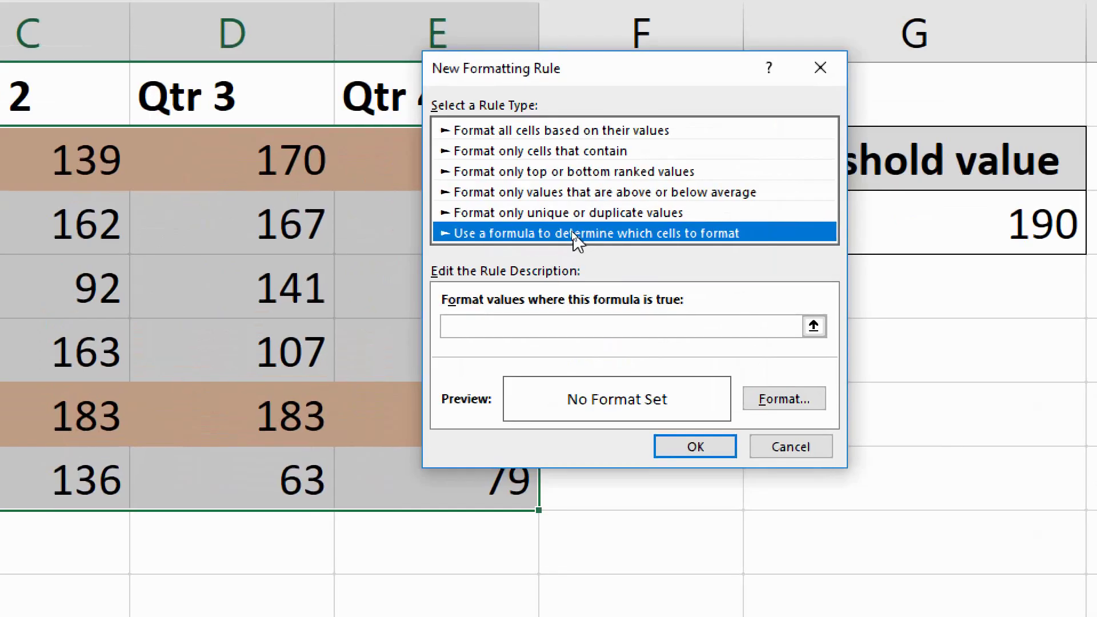
left_click(584, 329)
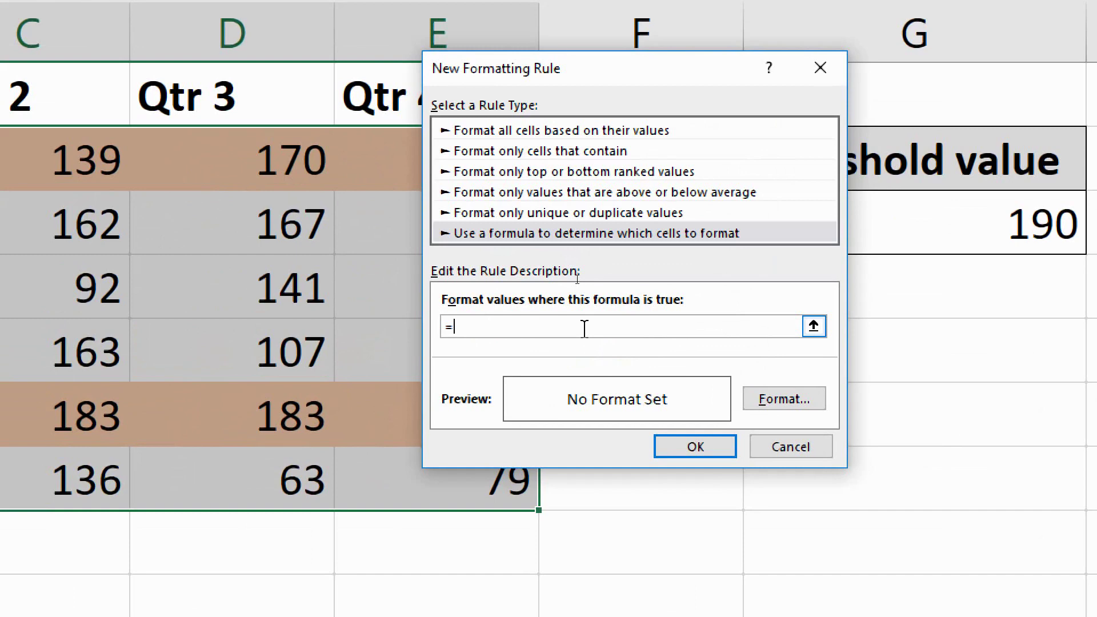
Enter the formula =OR($B2>=$G$3,$C2>=$G$3,$D2>=$G$3,$E2>=$G$3).
type("=OR")
type("($B2>=")
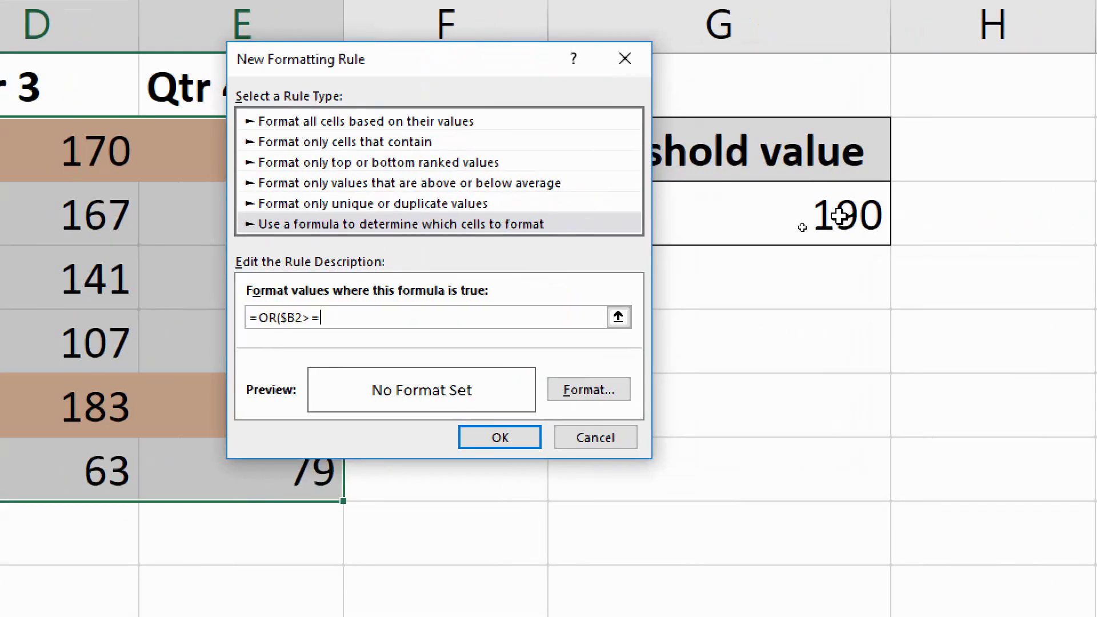
left_click(1036, 225)
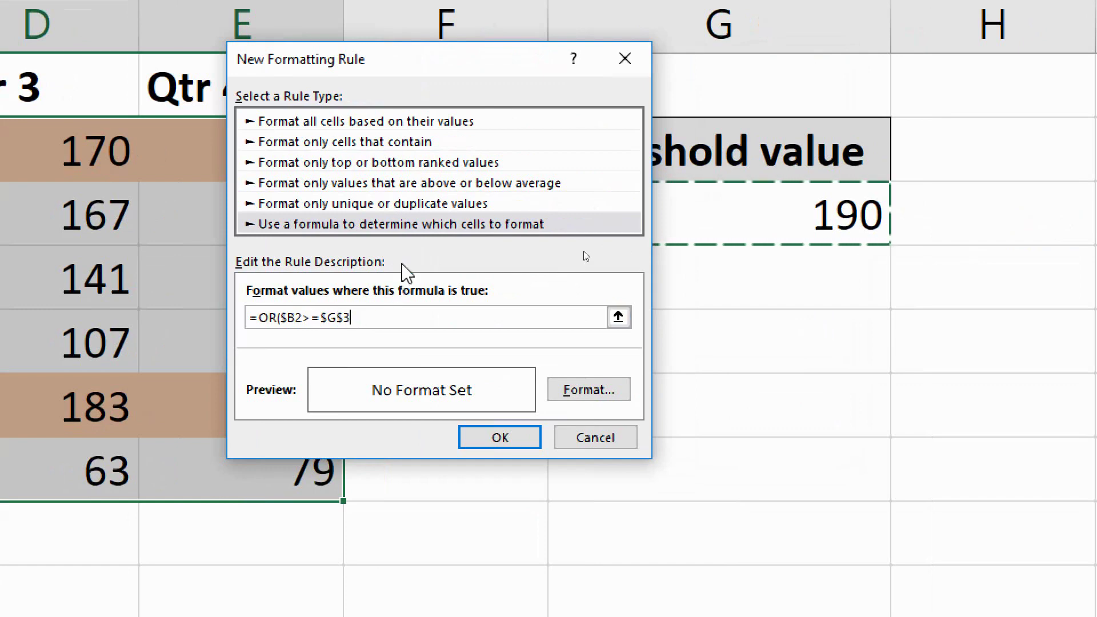
type(",")
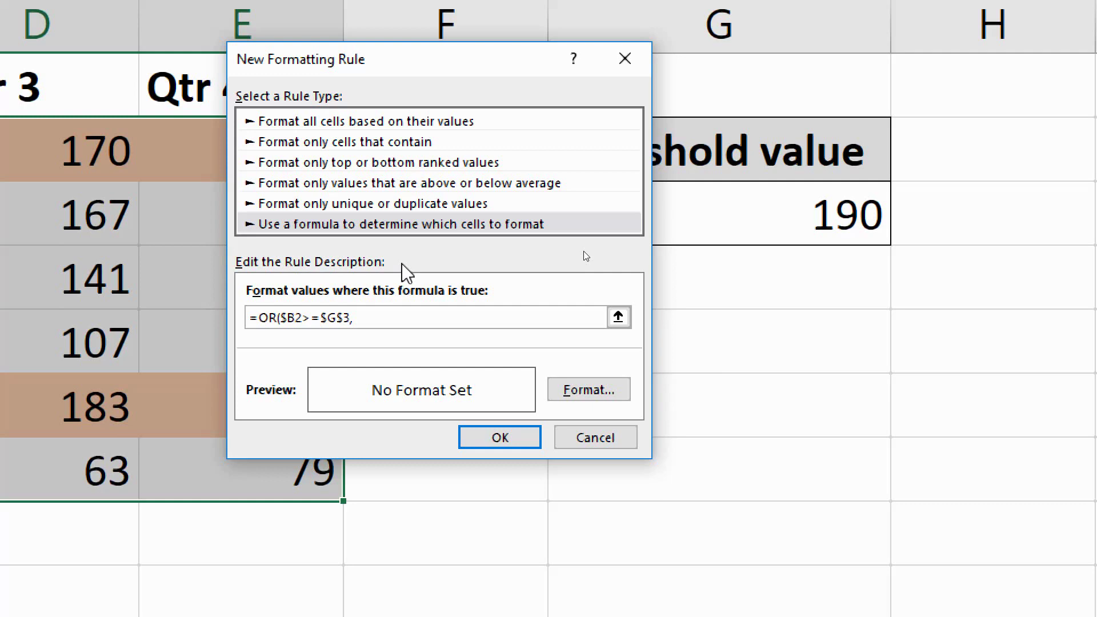
type("$C2>=")
left_click(786, 220)
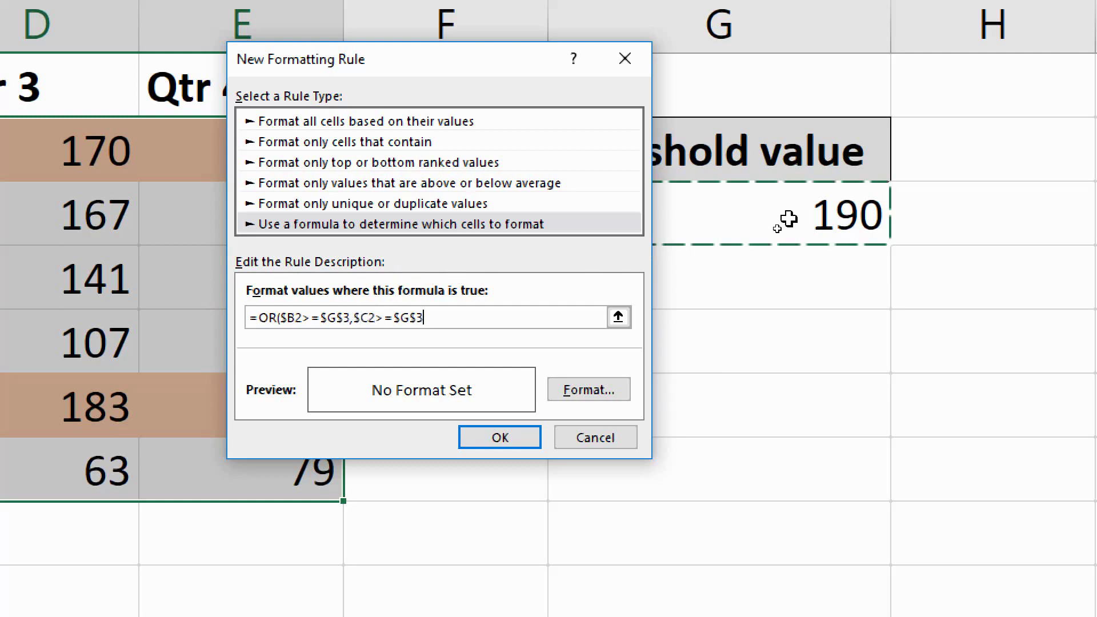
type(",$D")
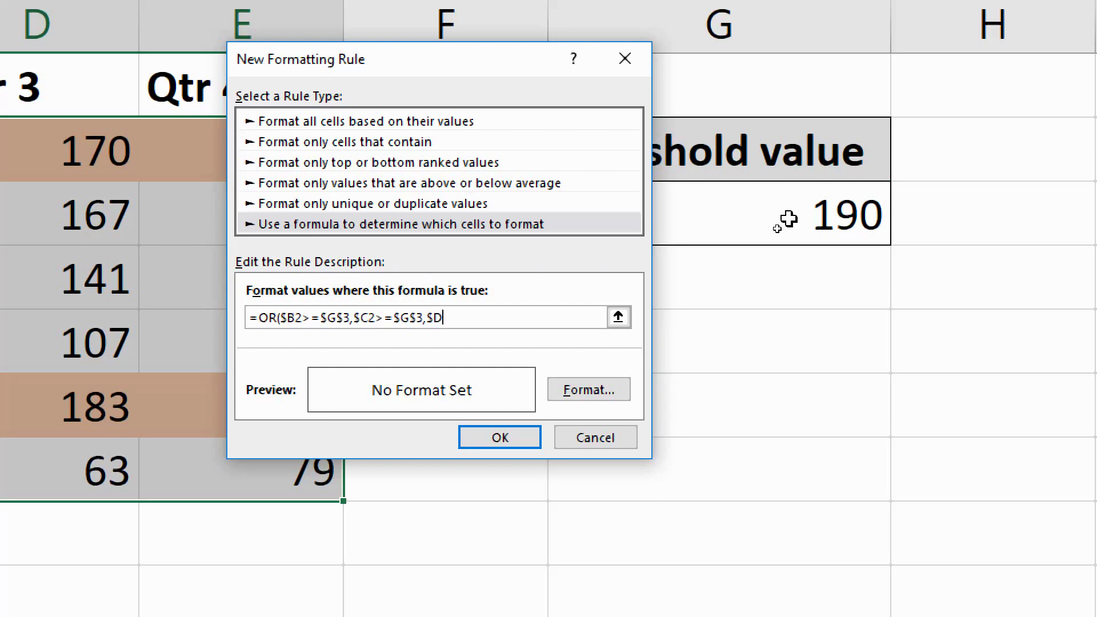
type("2>=")
left_click(848, 223)
type(",")
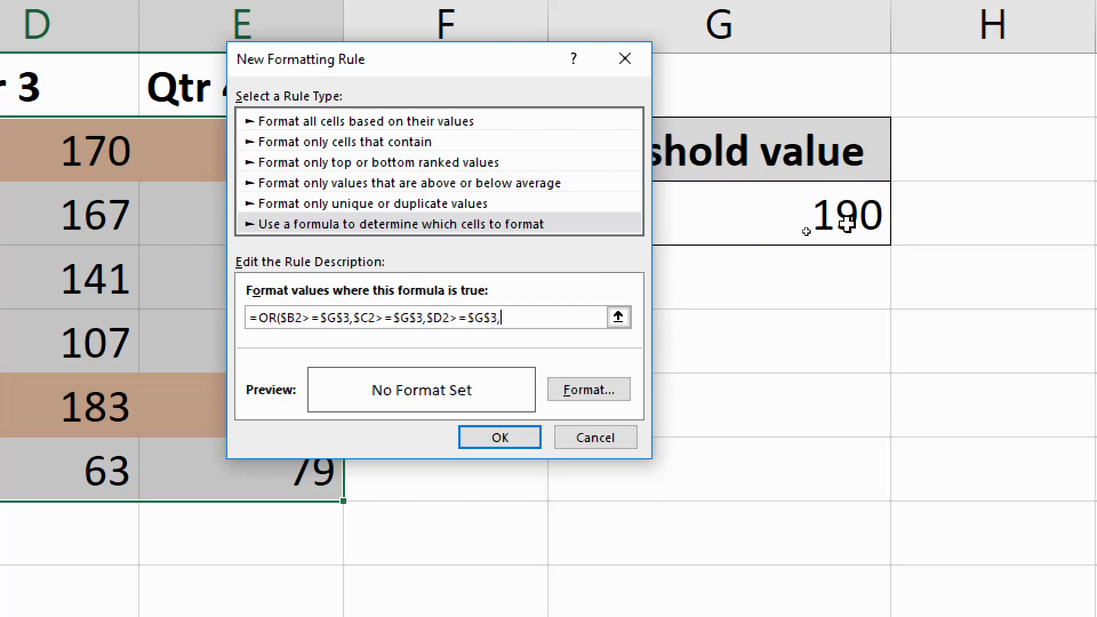
type("$E2>=")
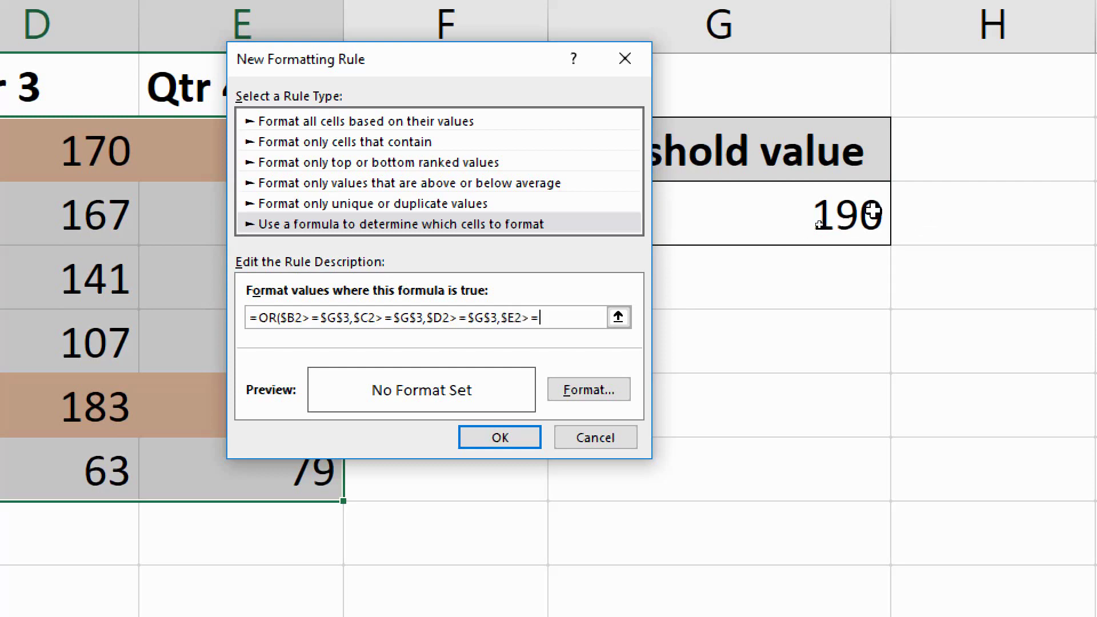
left_click(872, 212)
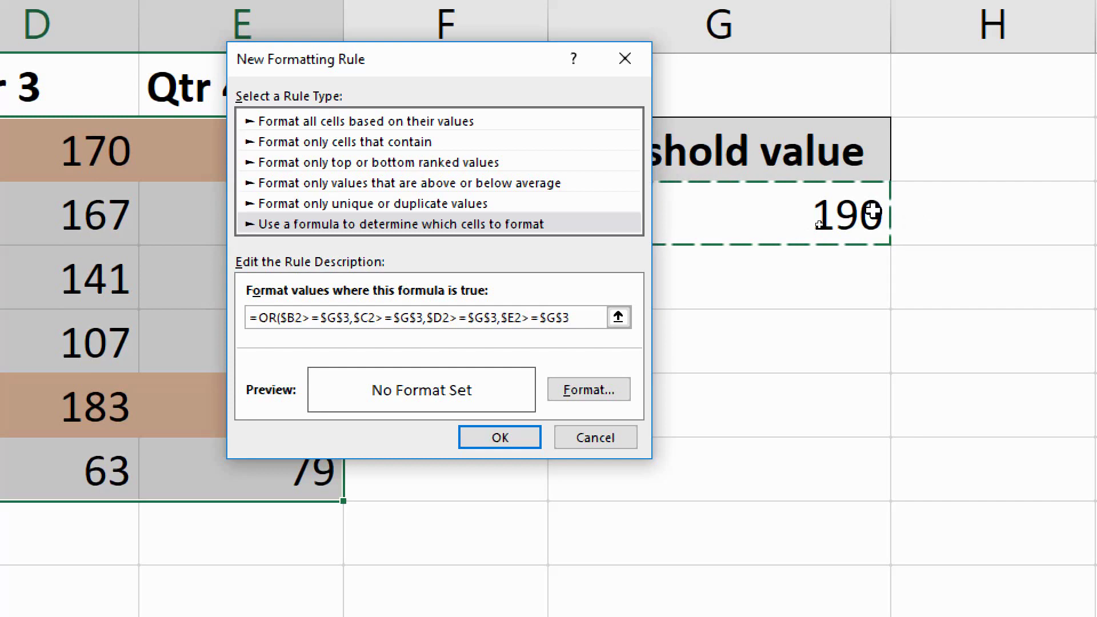
type(")")
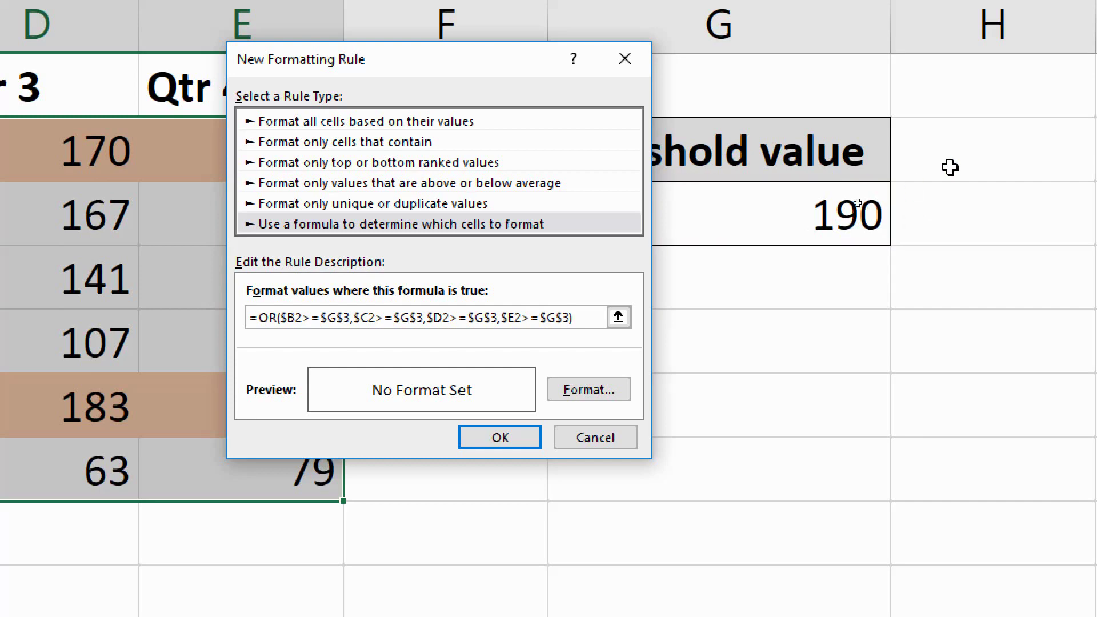
Choose a light green fill for the OR rule.
left_click(621, 391)
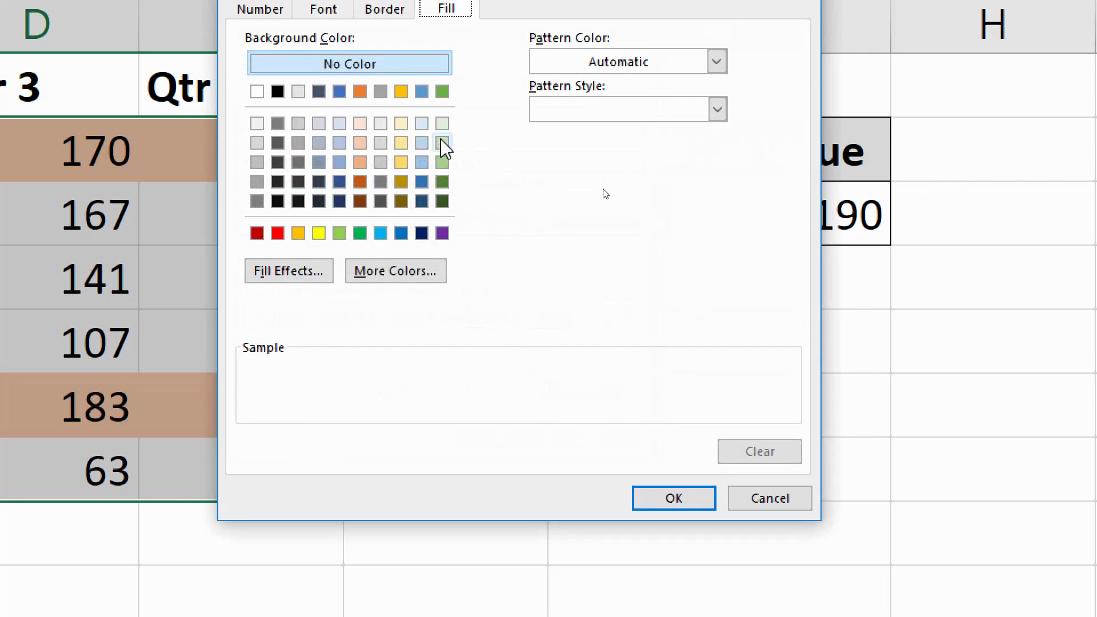
left_click(442, 142)
left_click(654, 505)
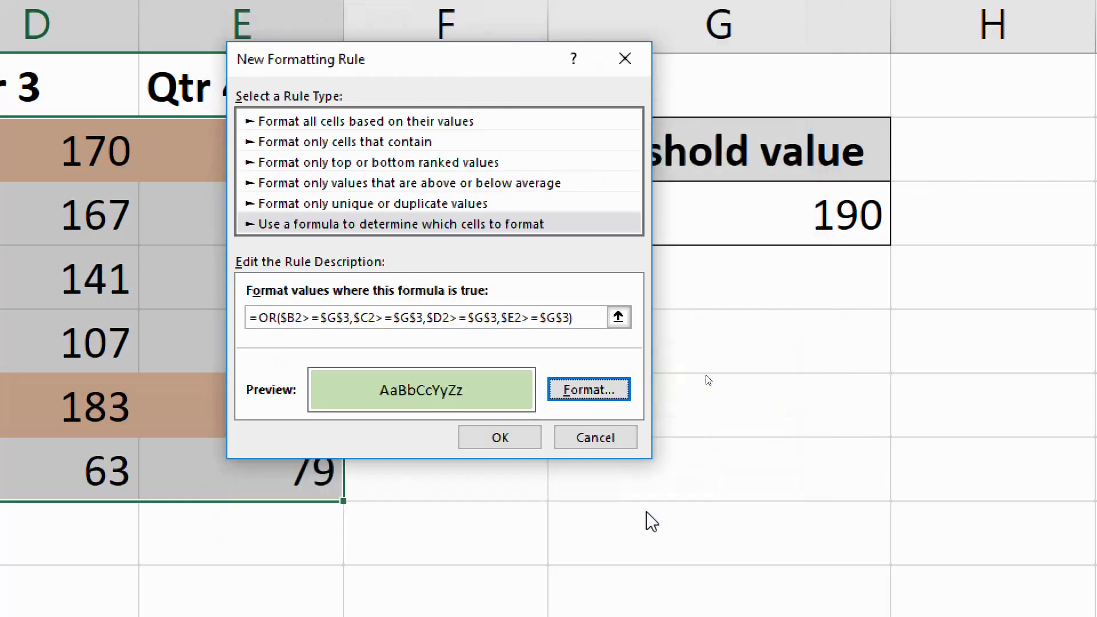
Apply the light green rule and compare the shaded row 7 with row 2.
left_click(529, 440)
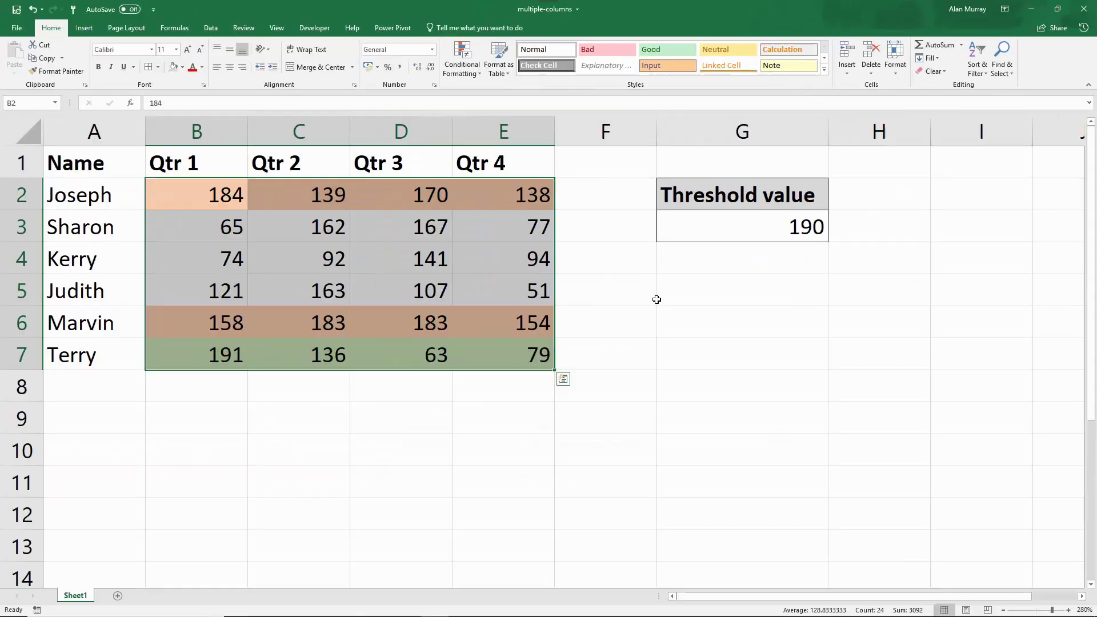
left_click(655, 299)
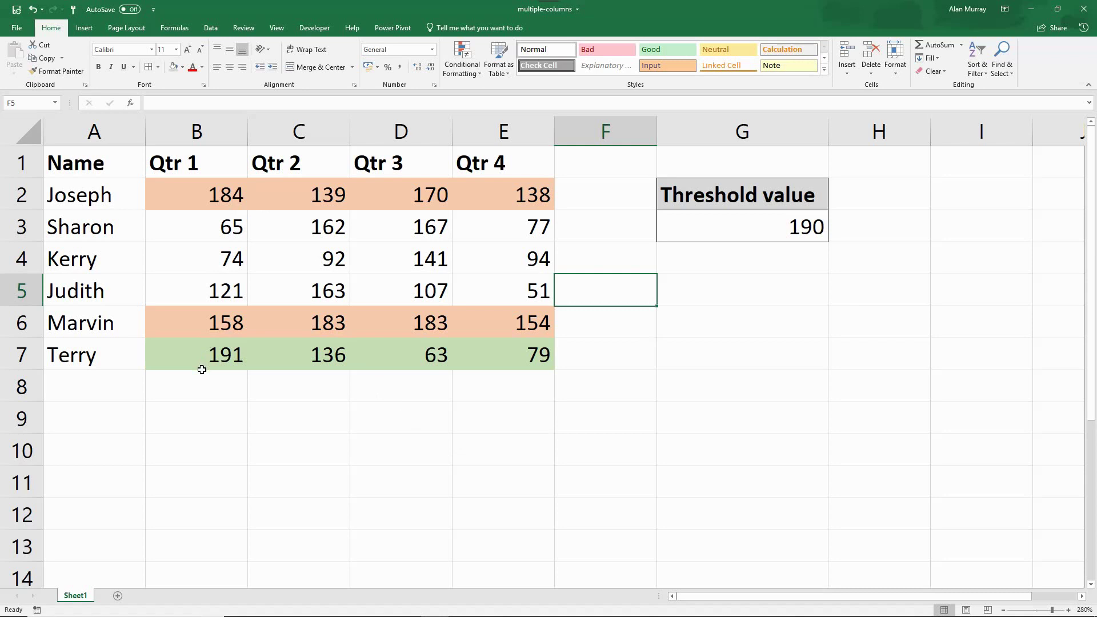
left_click(195, 353)
left_click_drag(255, 353, 473, 350)
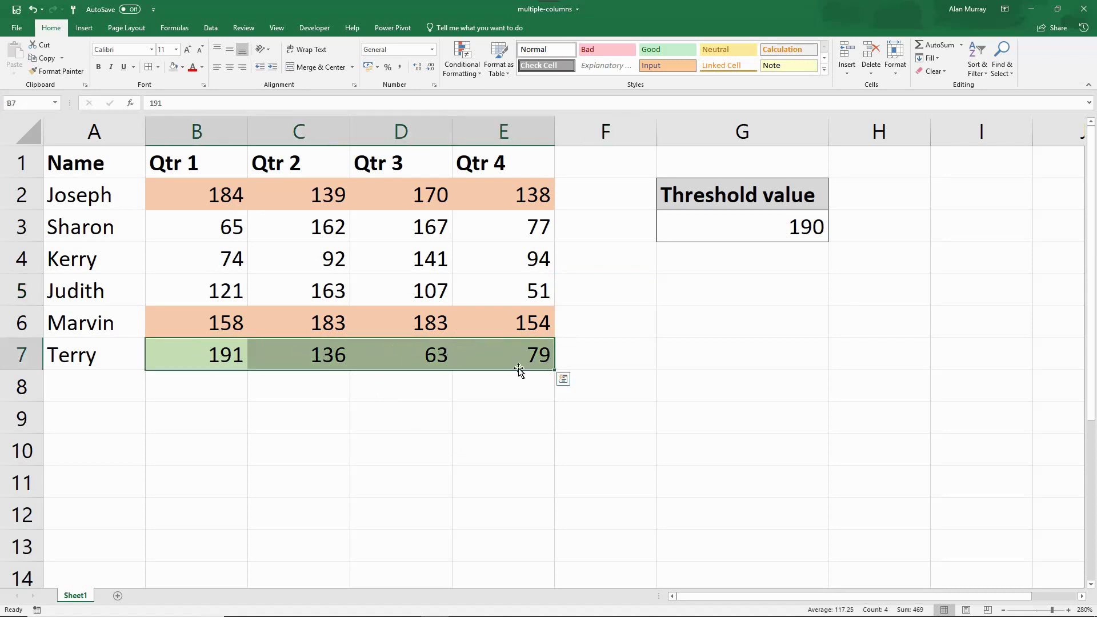
left_click(540, 415)
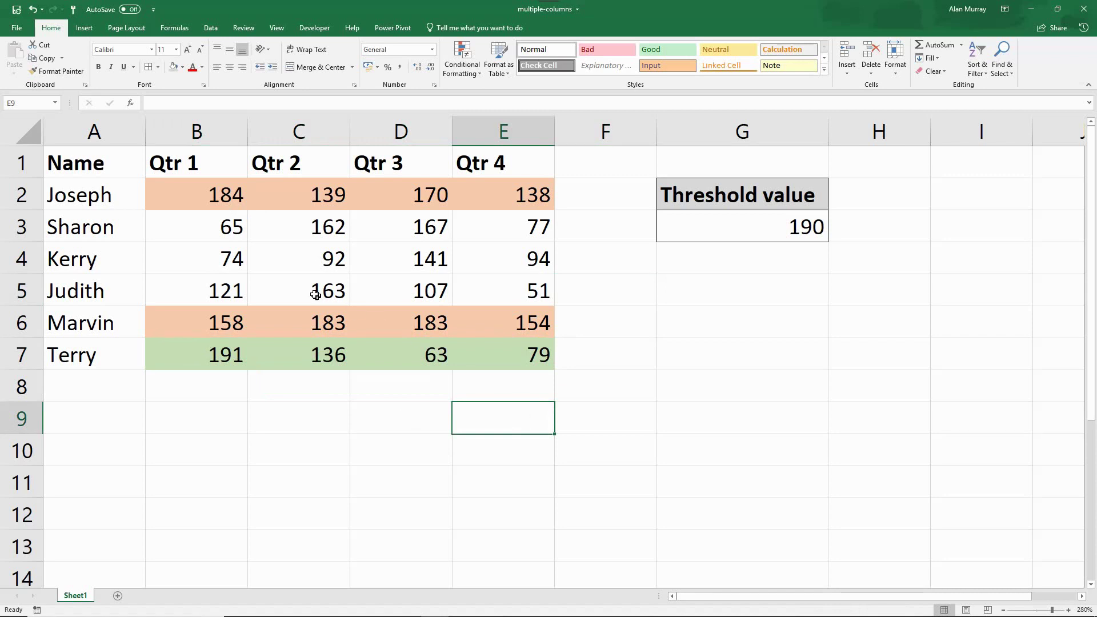
left_click(167, 205)
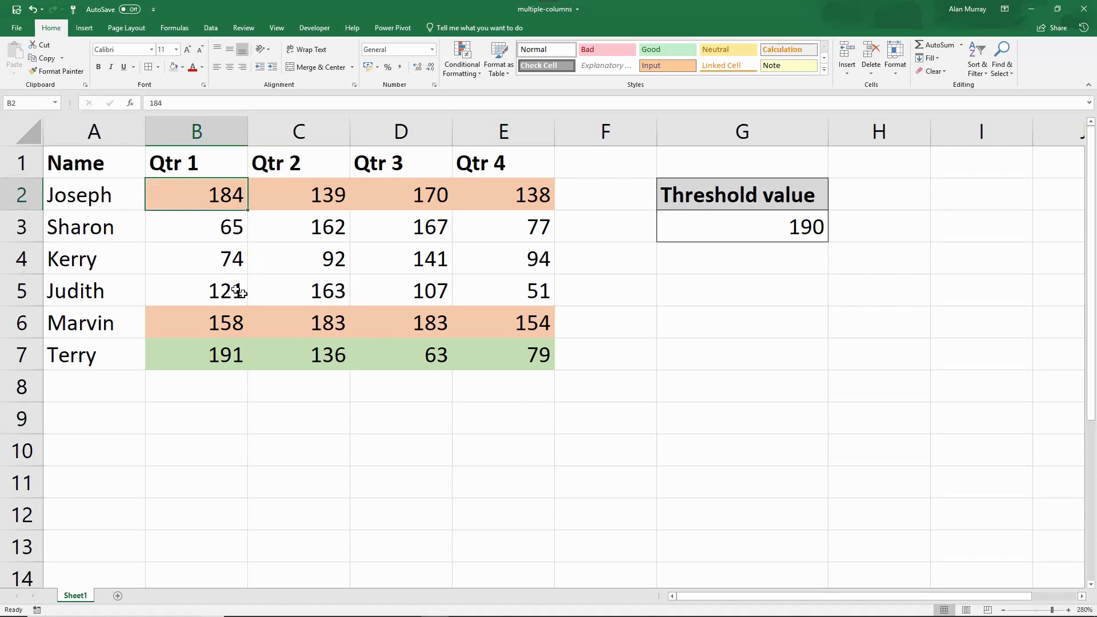
left_click_drag(135, 203, 494, 209)
left_click(502, 239)
left_click_drag(218, 194, 483, 194)
left_click(483, 237)
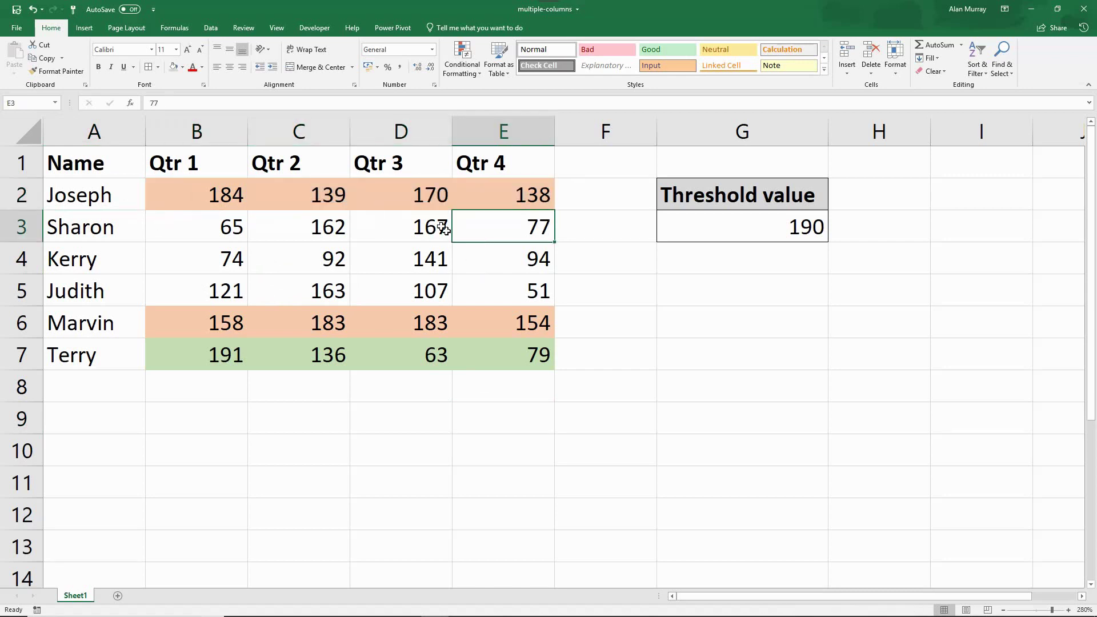
Change row 2's Qtr 3 value in D2 to 194, turning row 2 green.
left_click(410, 200)
type("194")
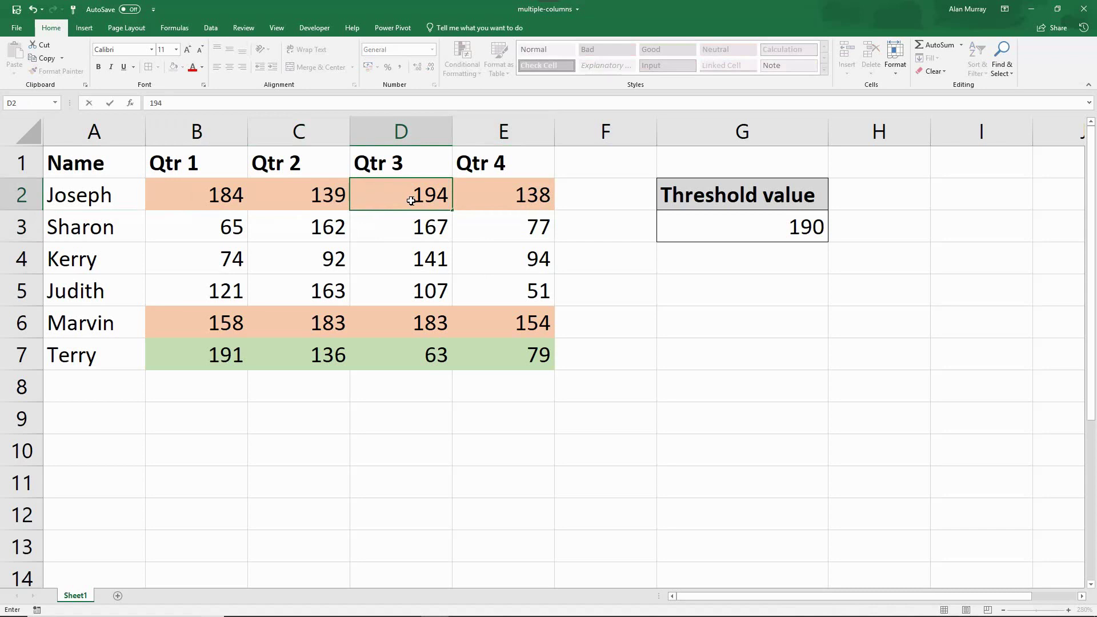
key("Return")
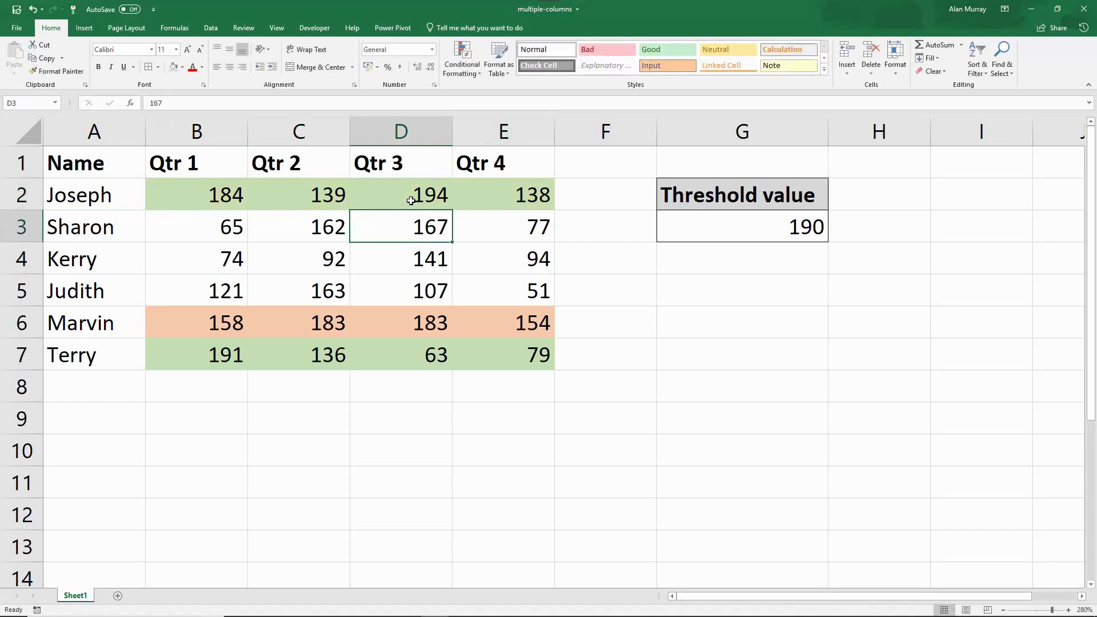
left_click(390, 267)
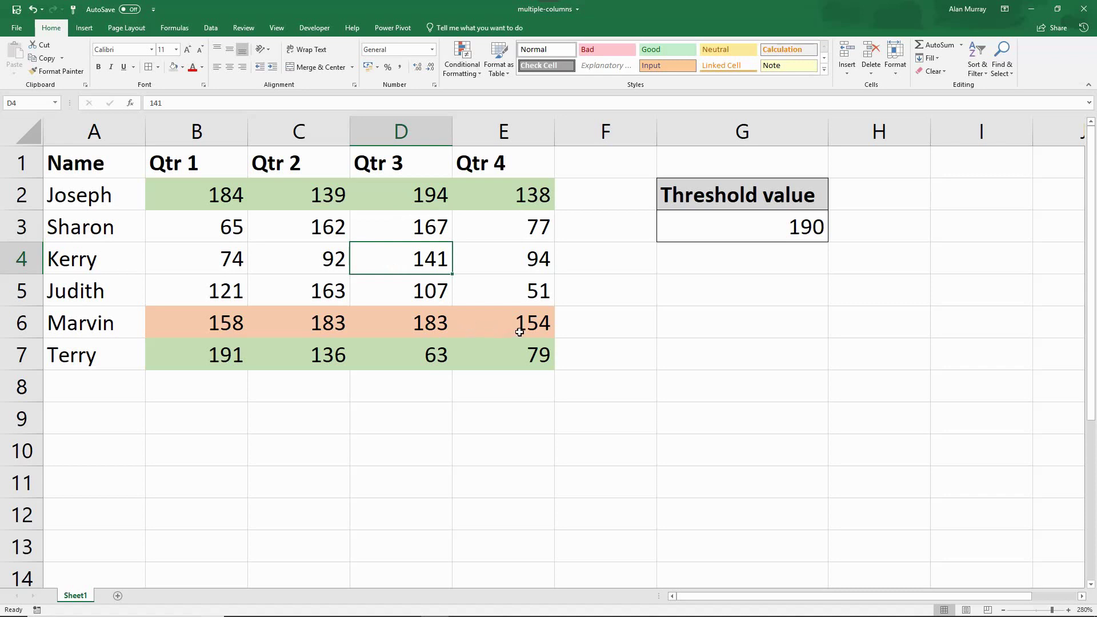
left_click_drag(519, 332, 240, 334)
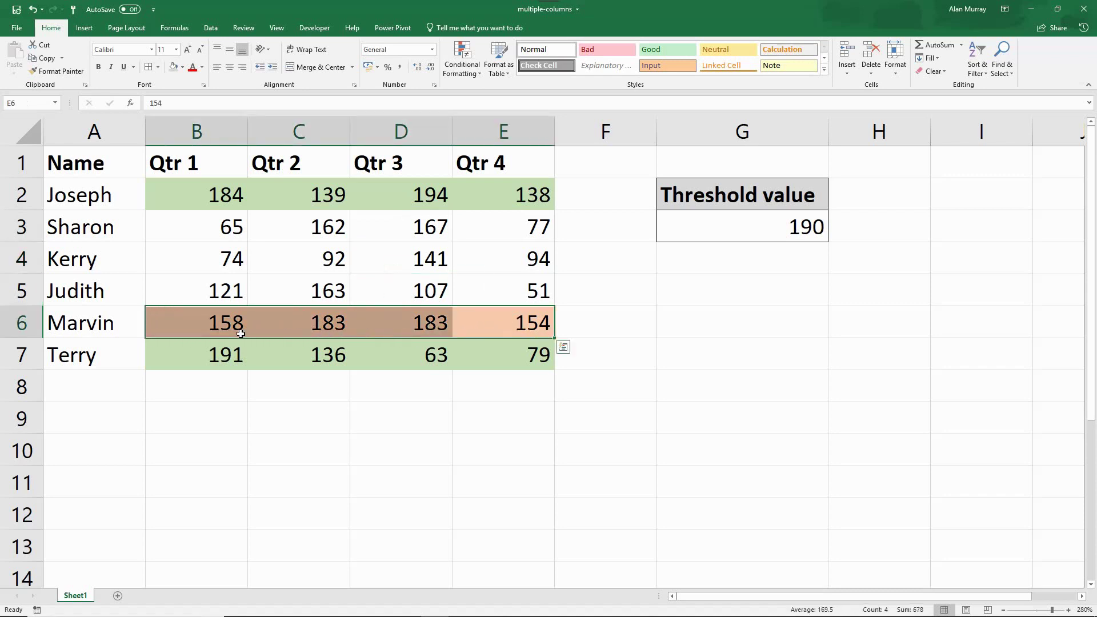
left_click(384, 294)
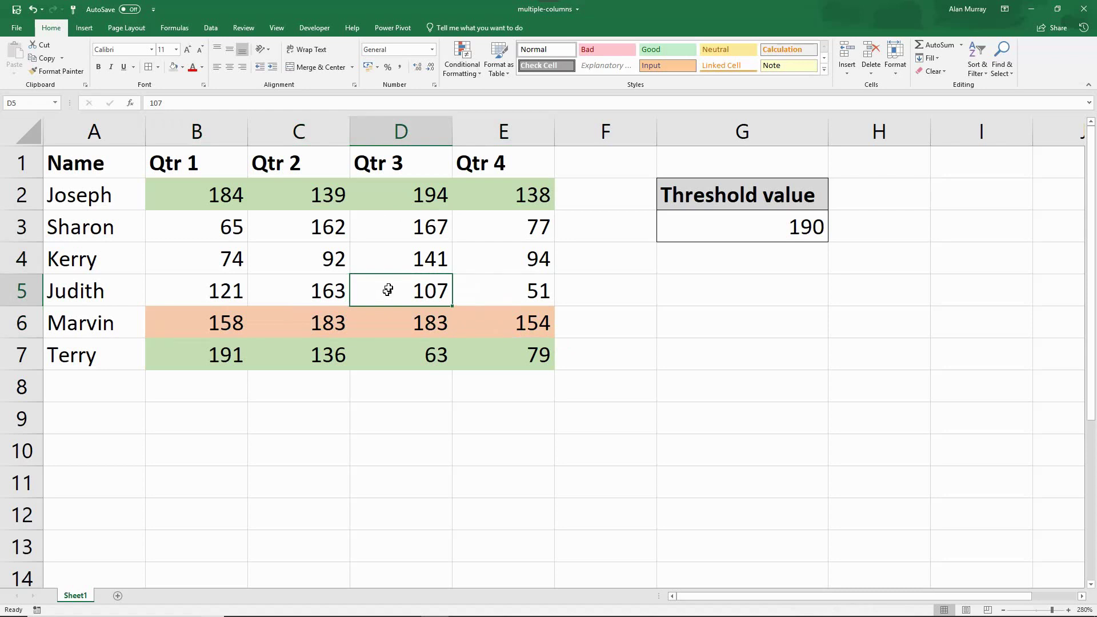
left_click_drag(223, 197, 495, 195)
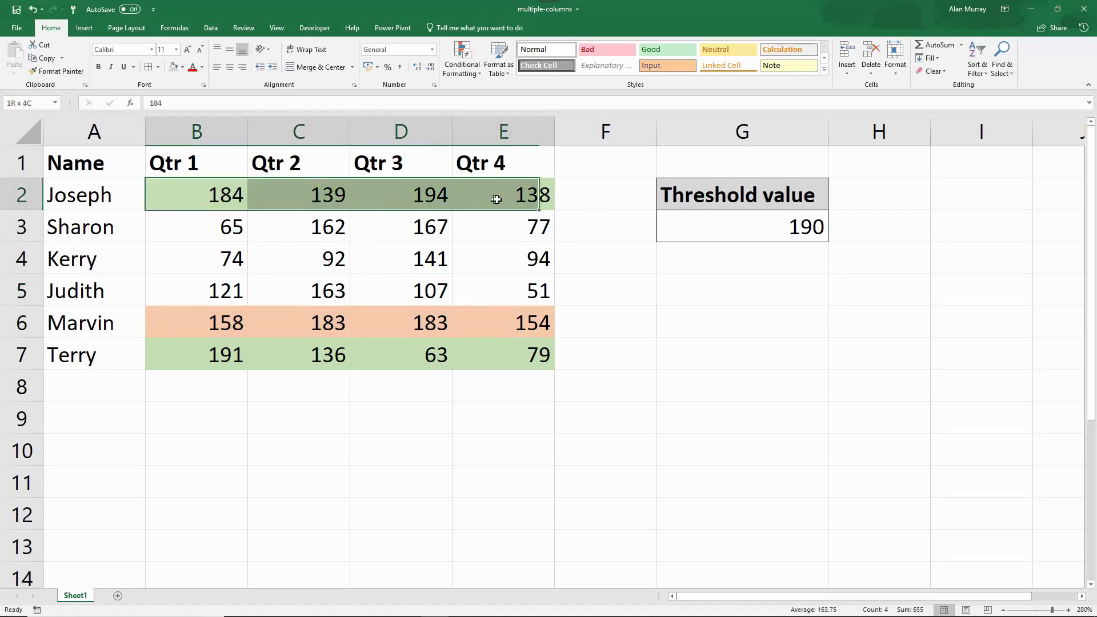
left_click(523, 227)
left_click(443, 201)
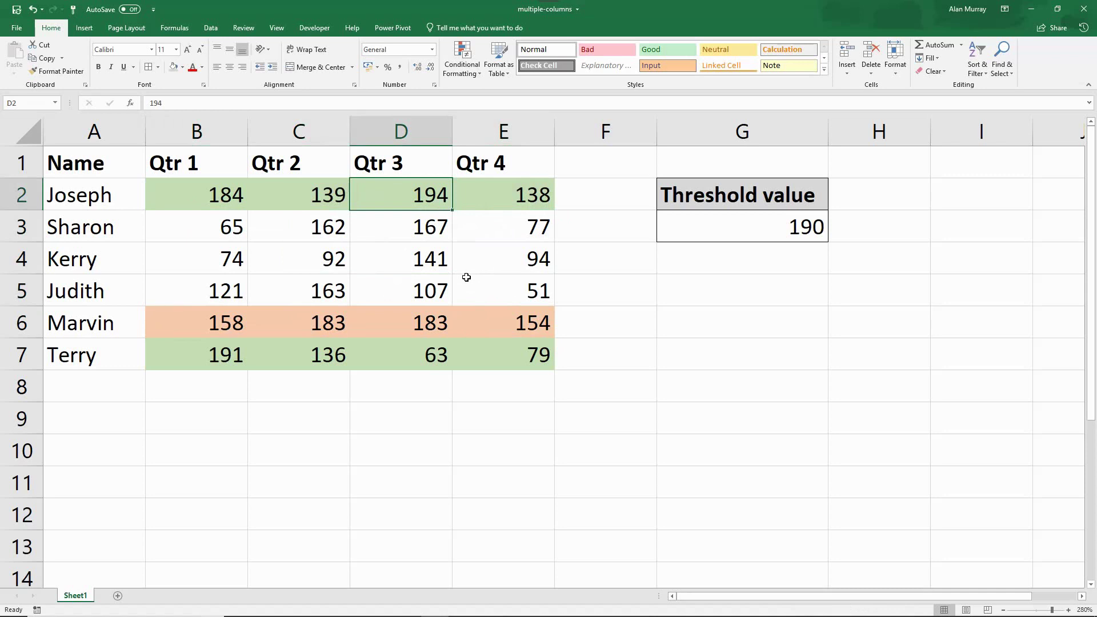
In Manage Rules, move the OR rule below the AND rule so row 2 shades peach.
left_click(475, 72)
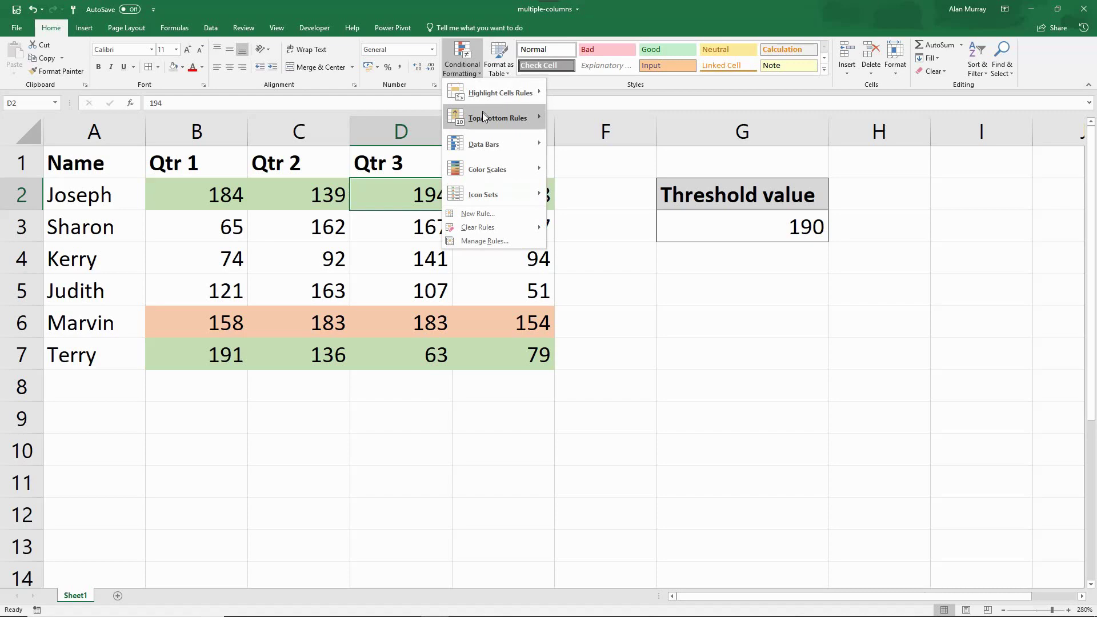
left_click(477, 241)
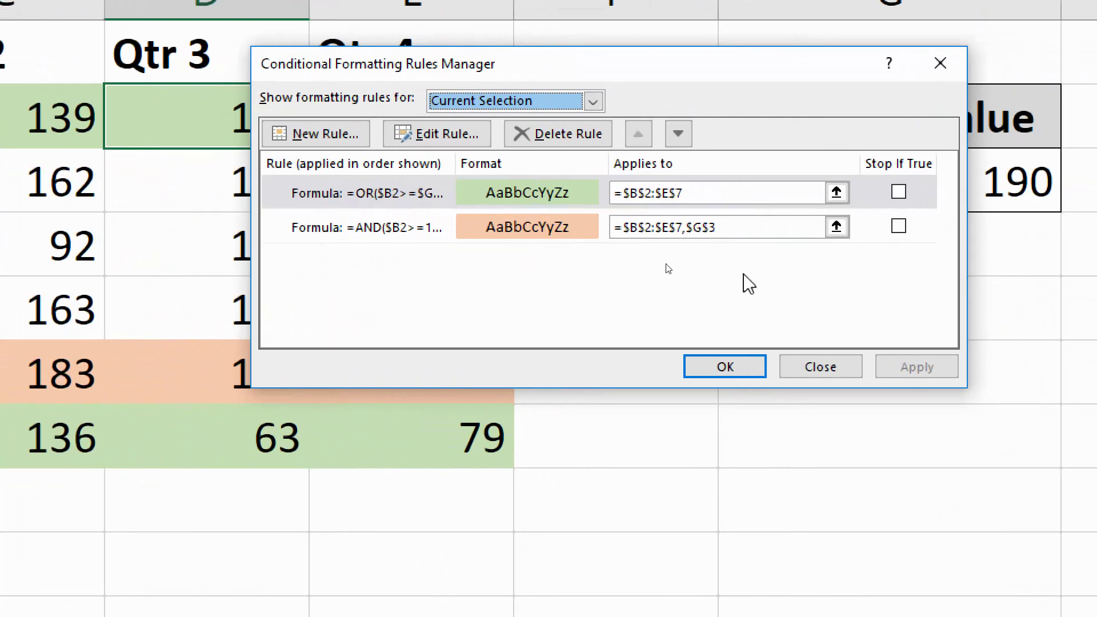
left_click(679, 141)
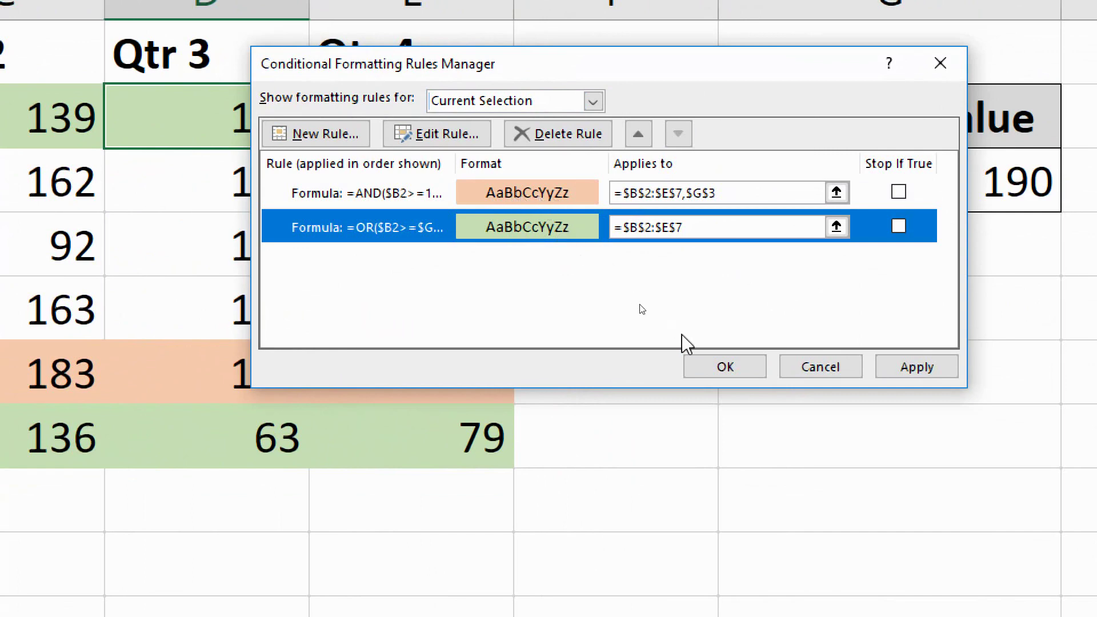
left_click(696, 380)
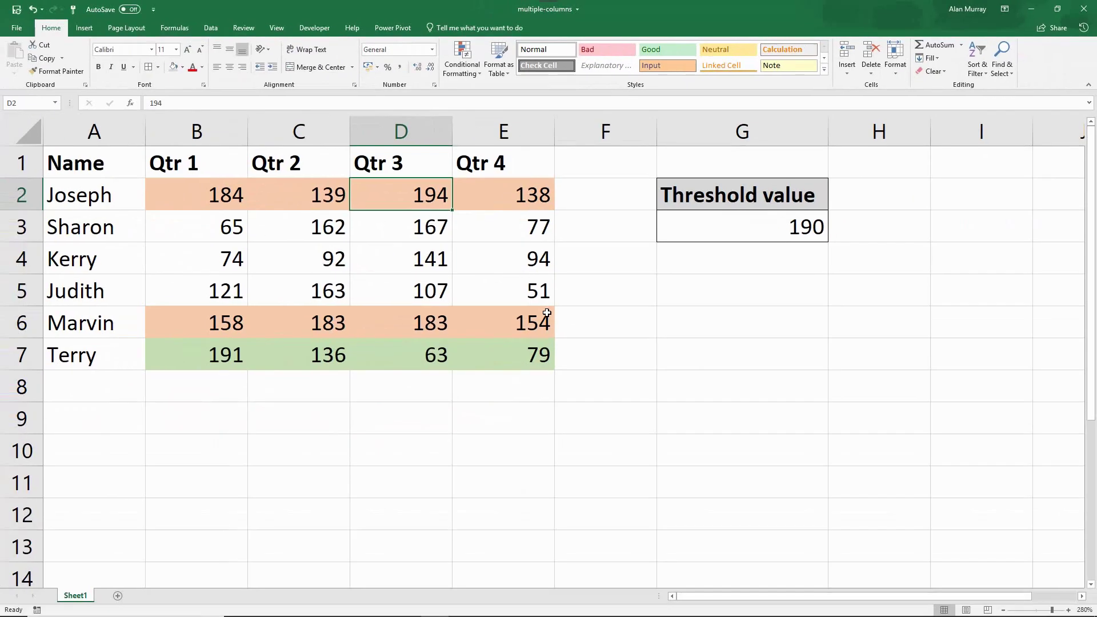
Change the threshold in G3 to 180 and compare rows 3–6 against it.
left_click_drag(231, 202, 499, 252)
left_click(434, 229)
left_click(448, 209)
left_click(623, 336)
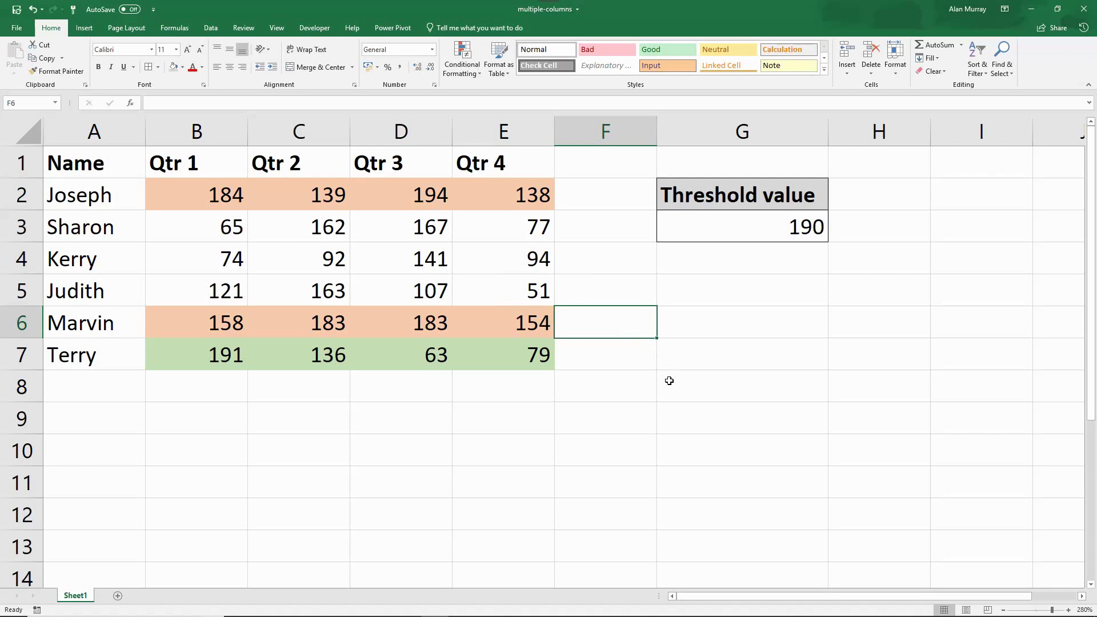
left_click(736, 341)
left_click(763, 227)
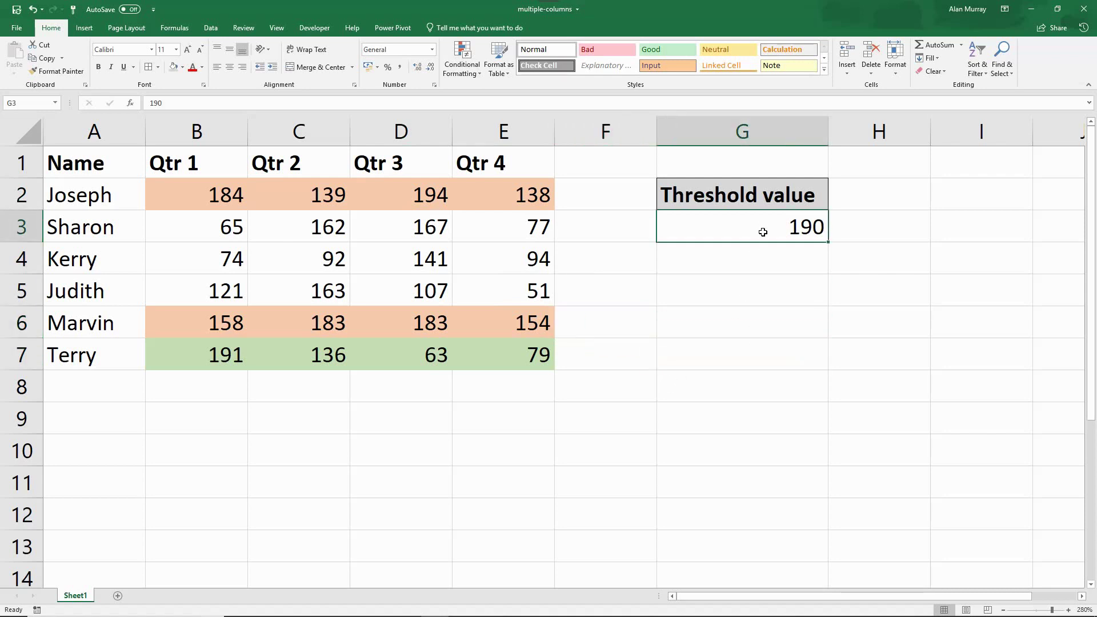
type("180")
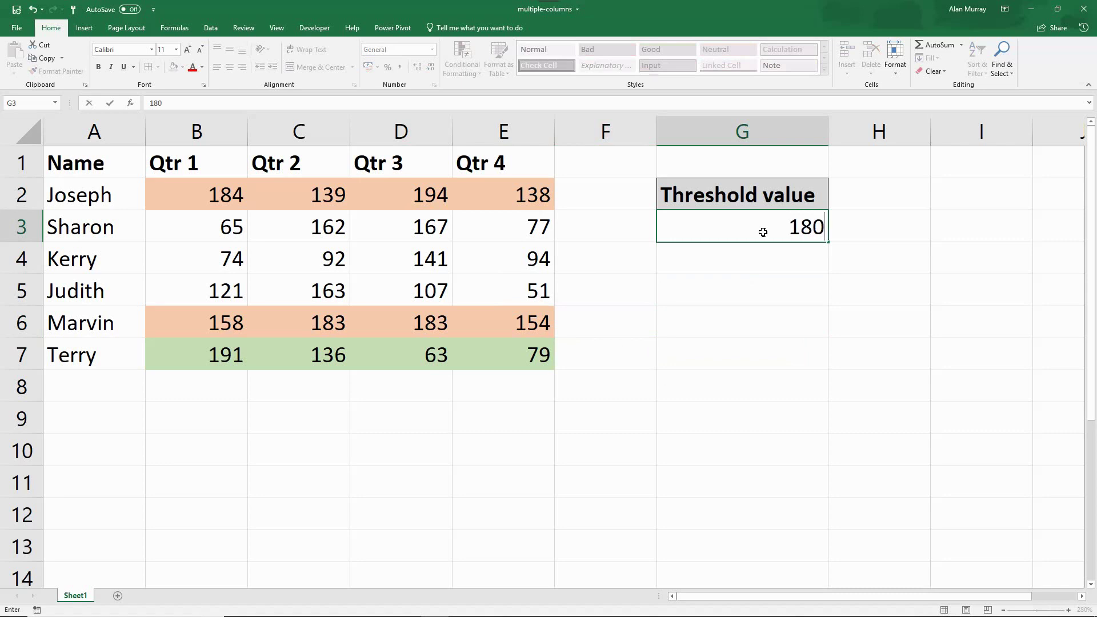
key("Return")
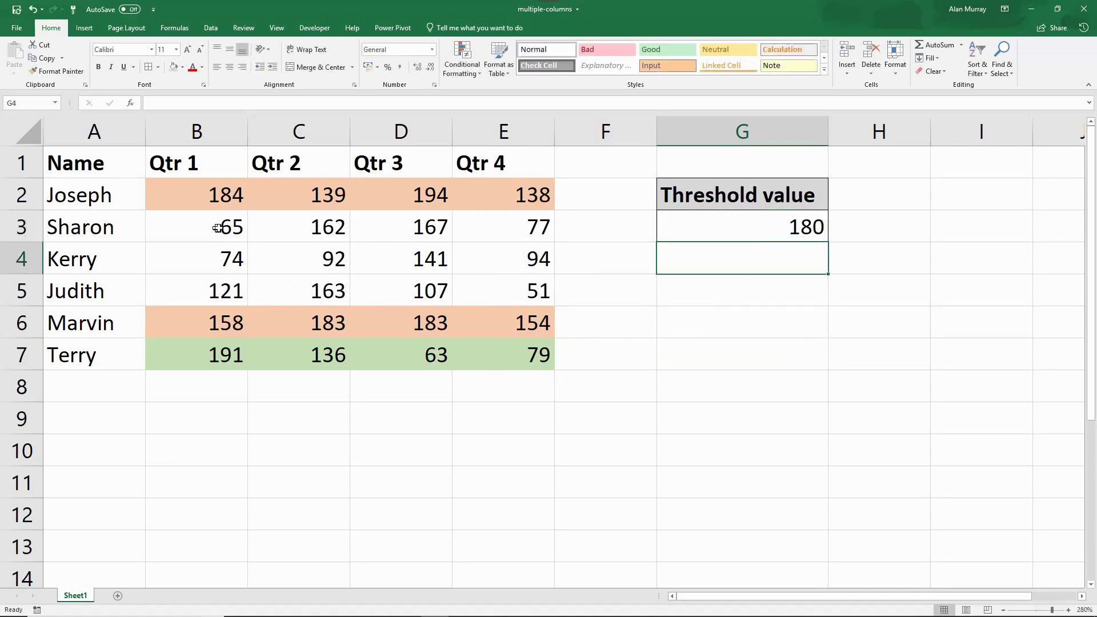
left_click_drag(217, 228, 536, 288)
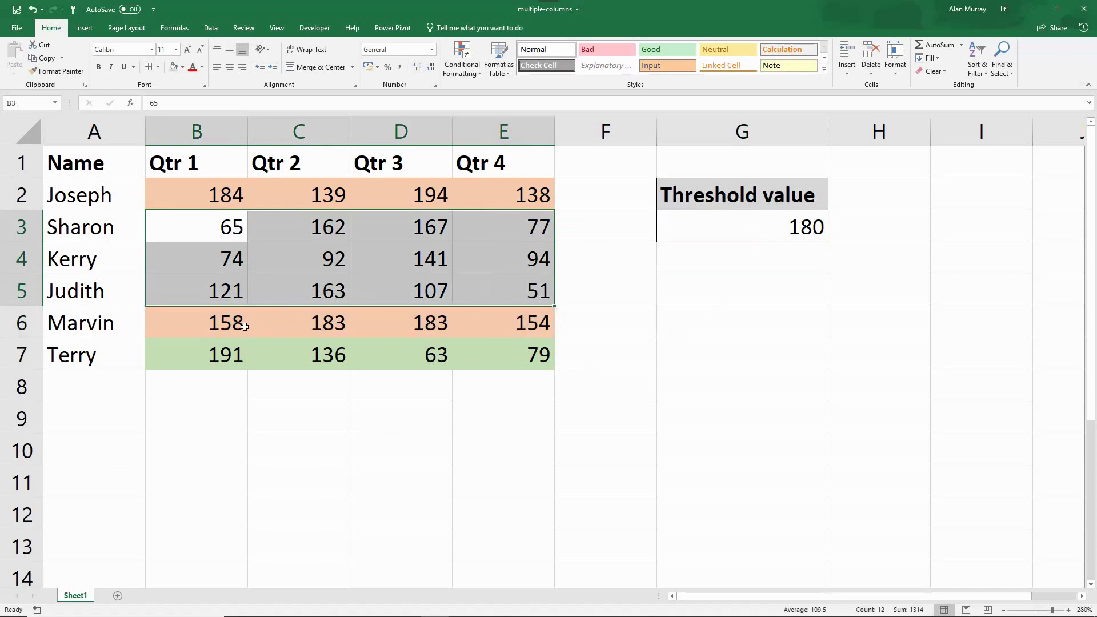
left_click_drag(244, 327, 537, 331)
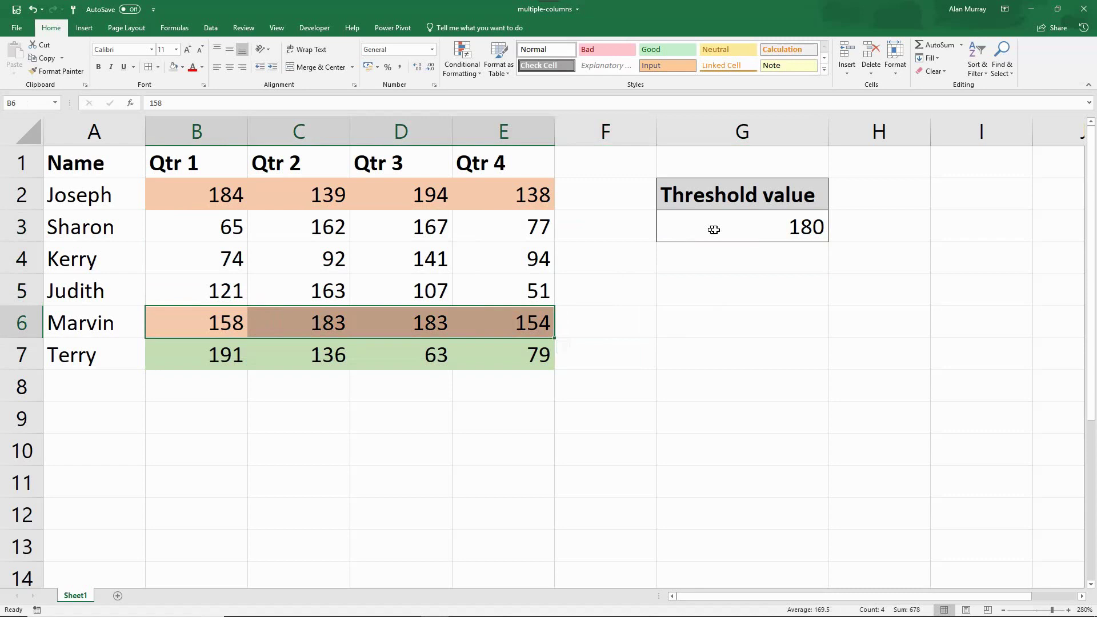
Lower the G3 threshold to 160 so rows 3 and 5 also turn green.
left_click(765, 223)
type("160")
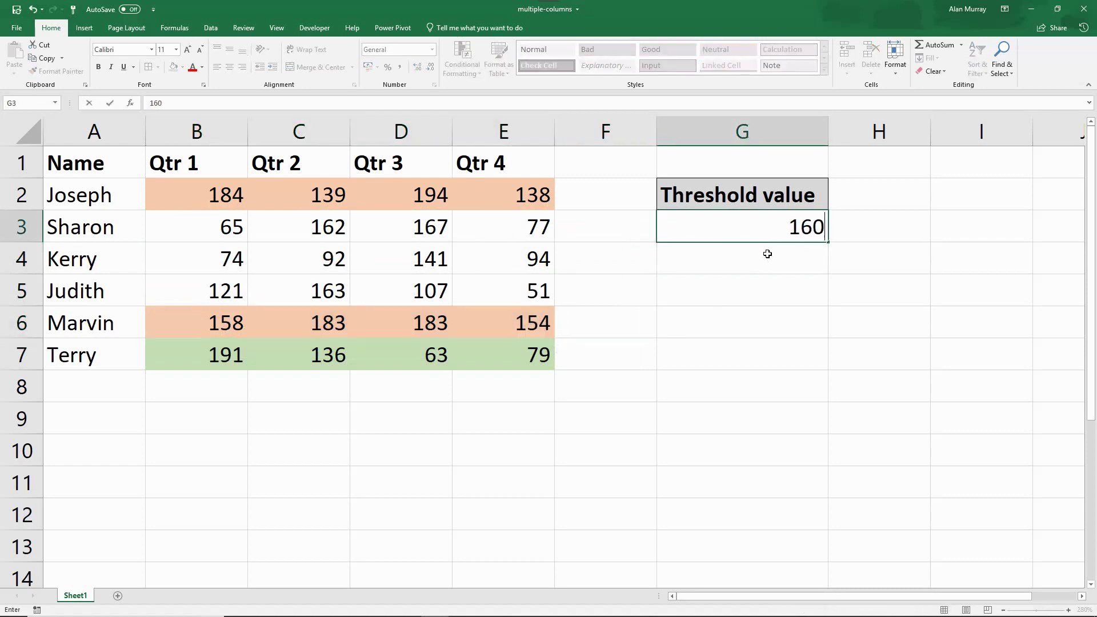
key("Return")
left_click_drag(228, 227, 493, 234)
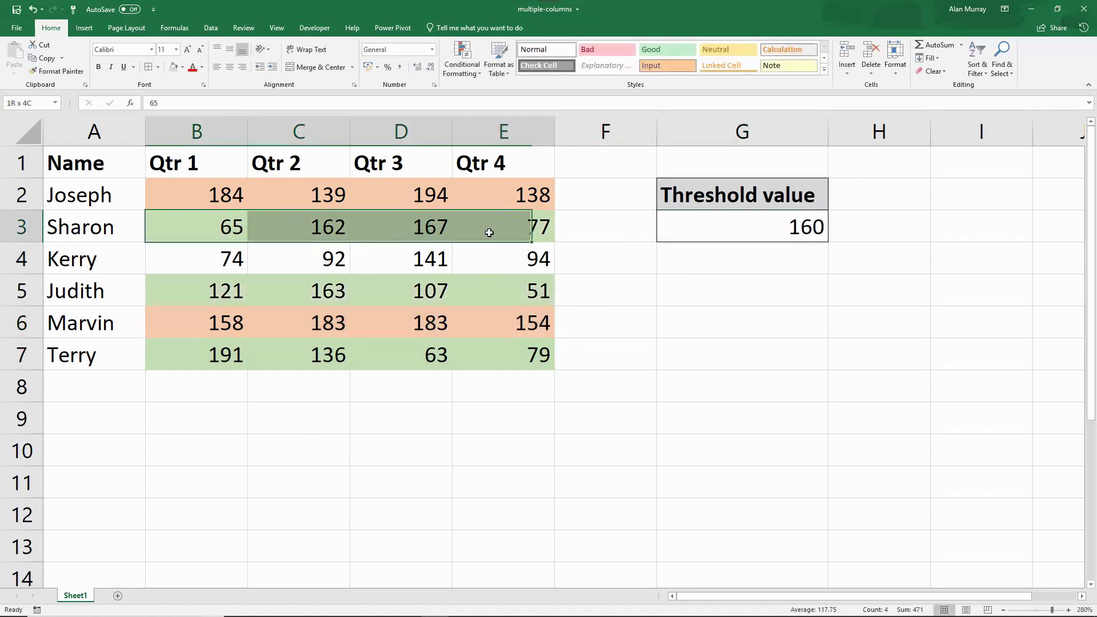
left_click_drag(160, 289, 754, 334)
left_click(759, 366)
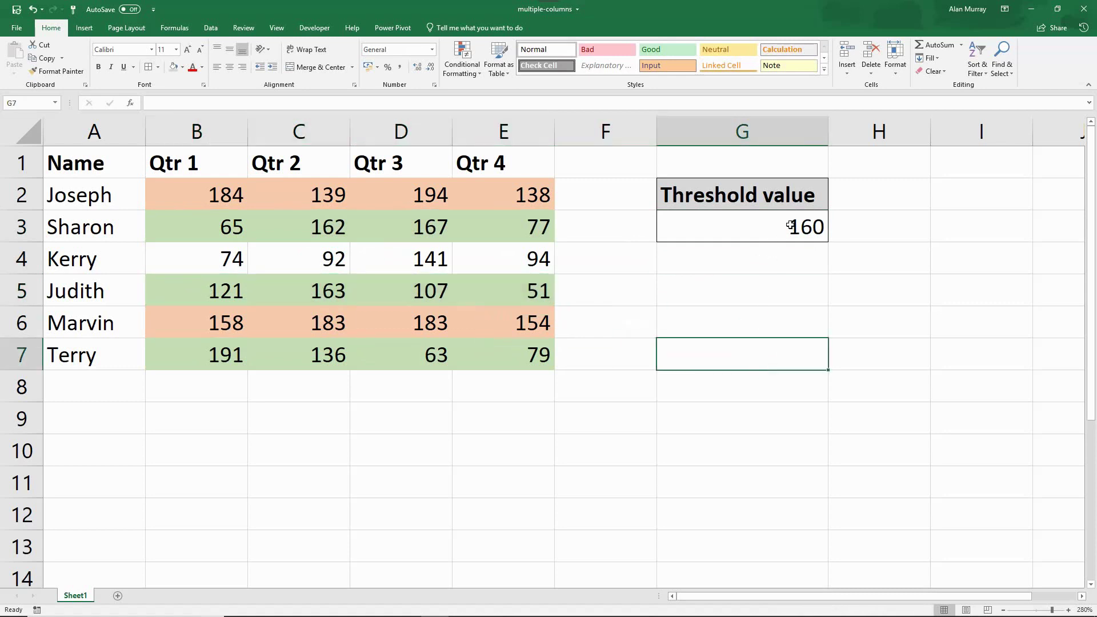
left_click(791, 228)
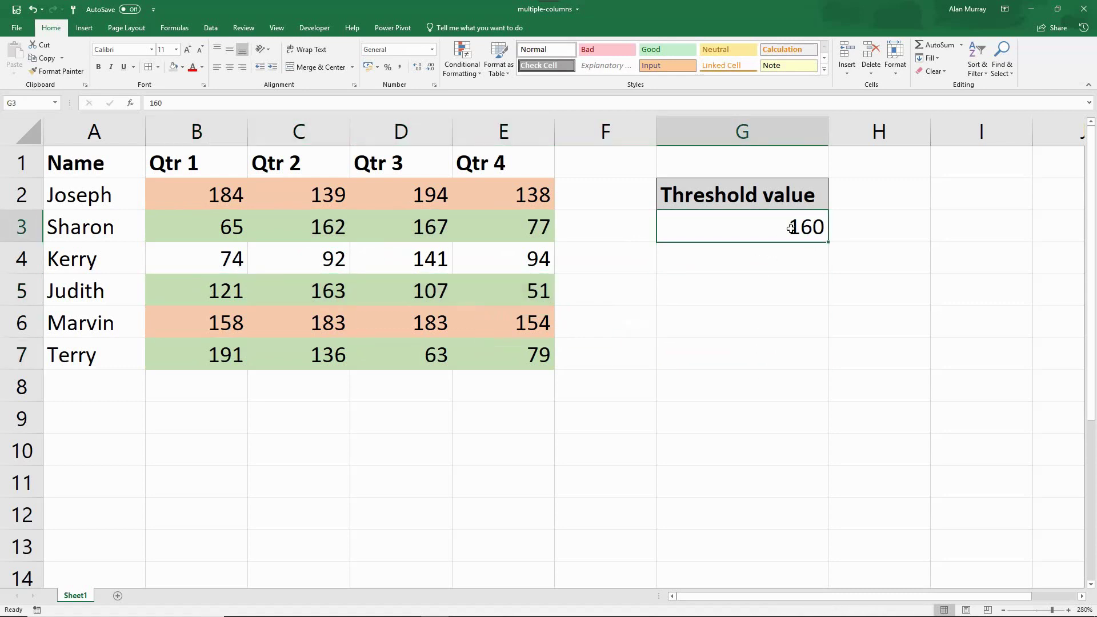
left_click(788, 260)
left_click(761, 225)
left_click_drag(220, 202, 440, 357)
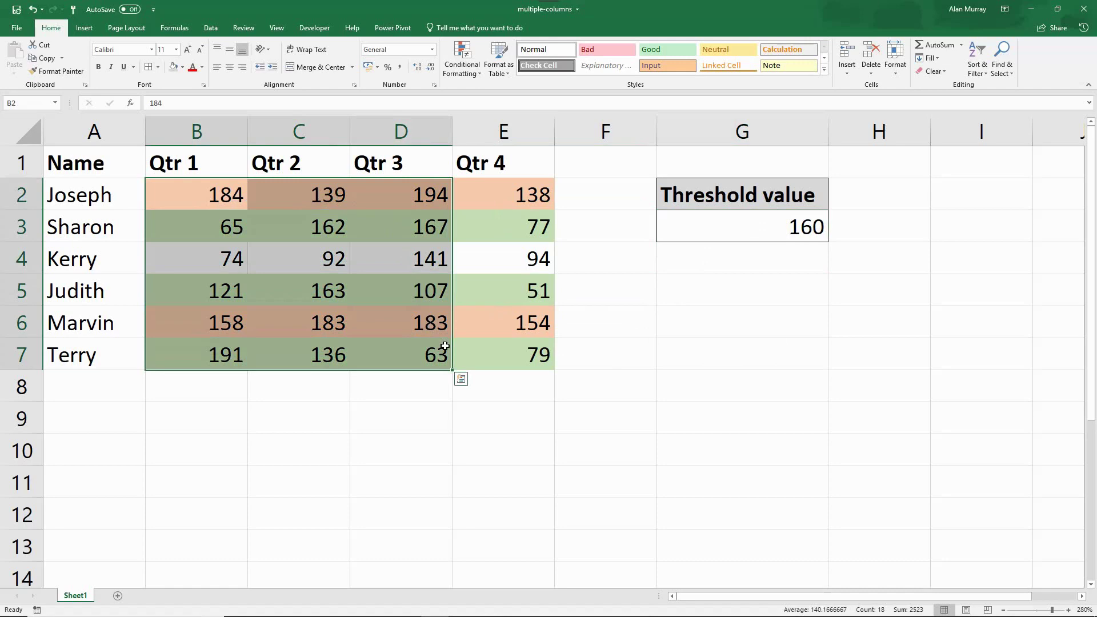
left_click(587, 400)
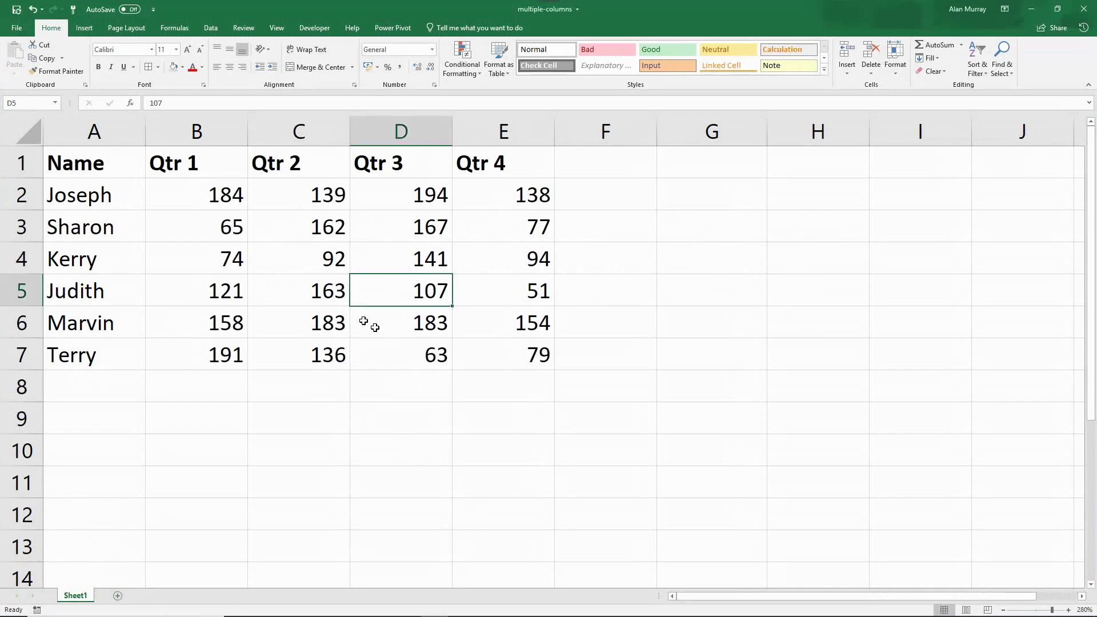
left_click_drag(217, 206, 497, 201)
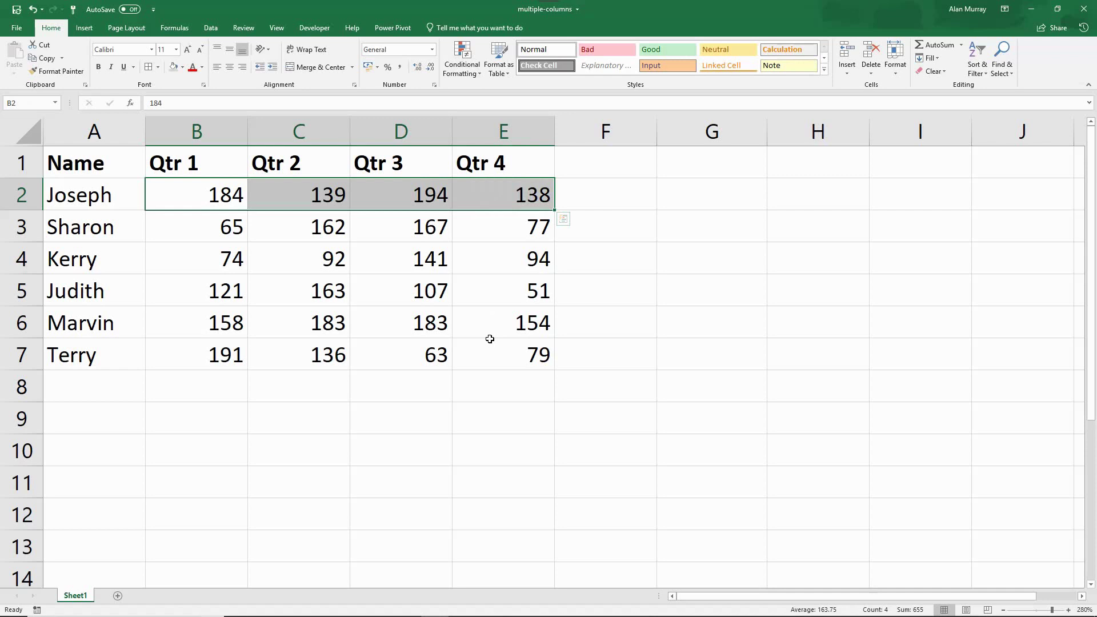
left_click(443, 327)
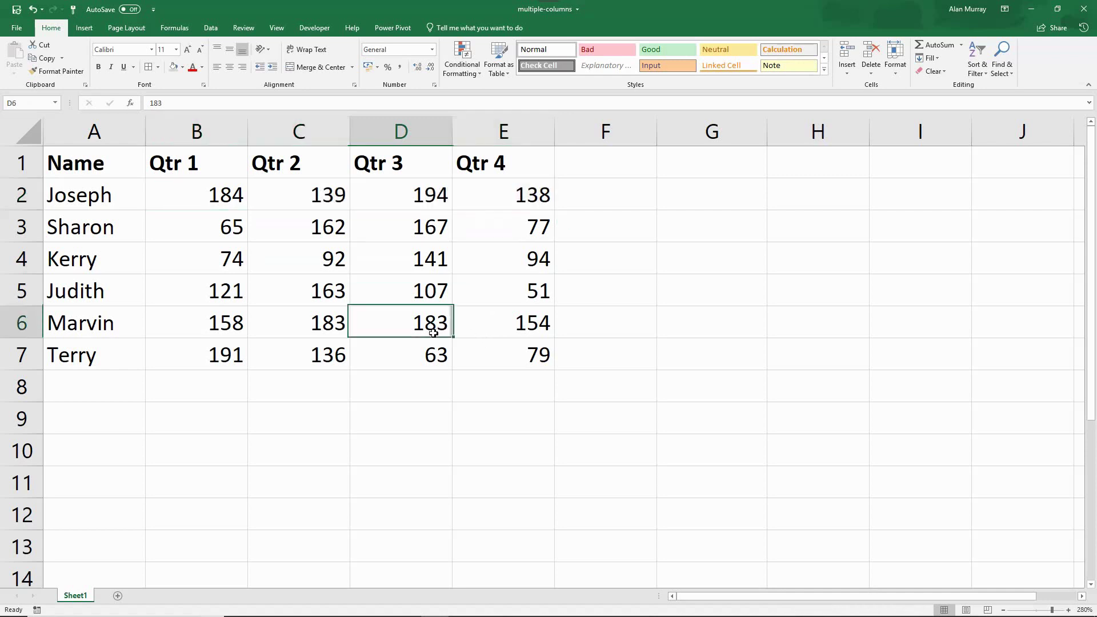
left_click(216, 261)
left_click_drag(216, 261, 507, 259)
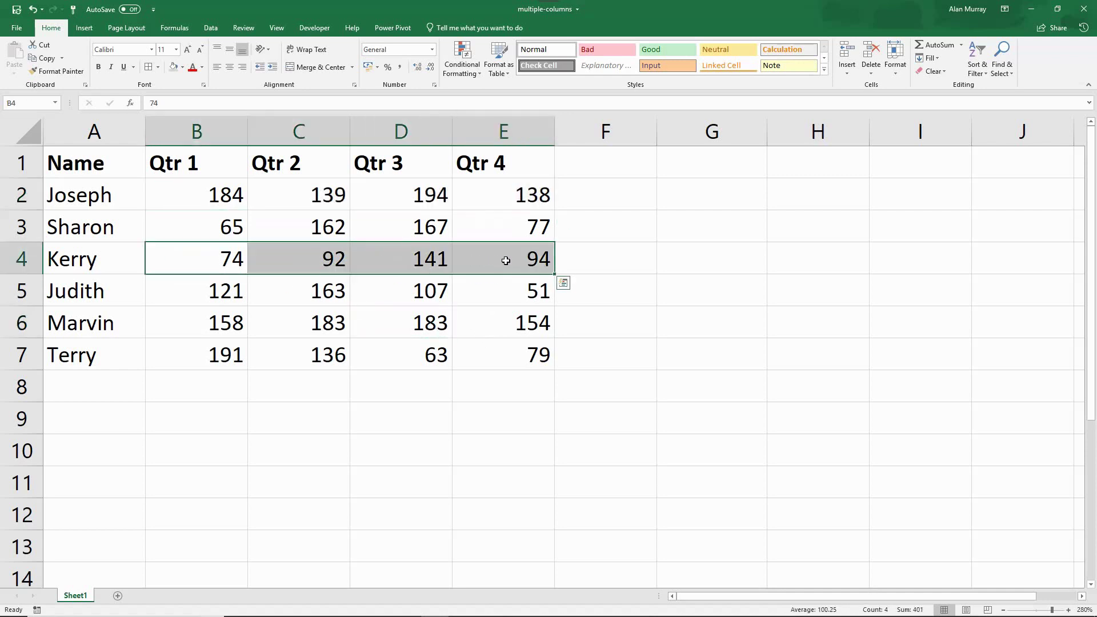
left_click(608, 350)
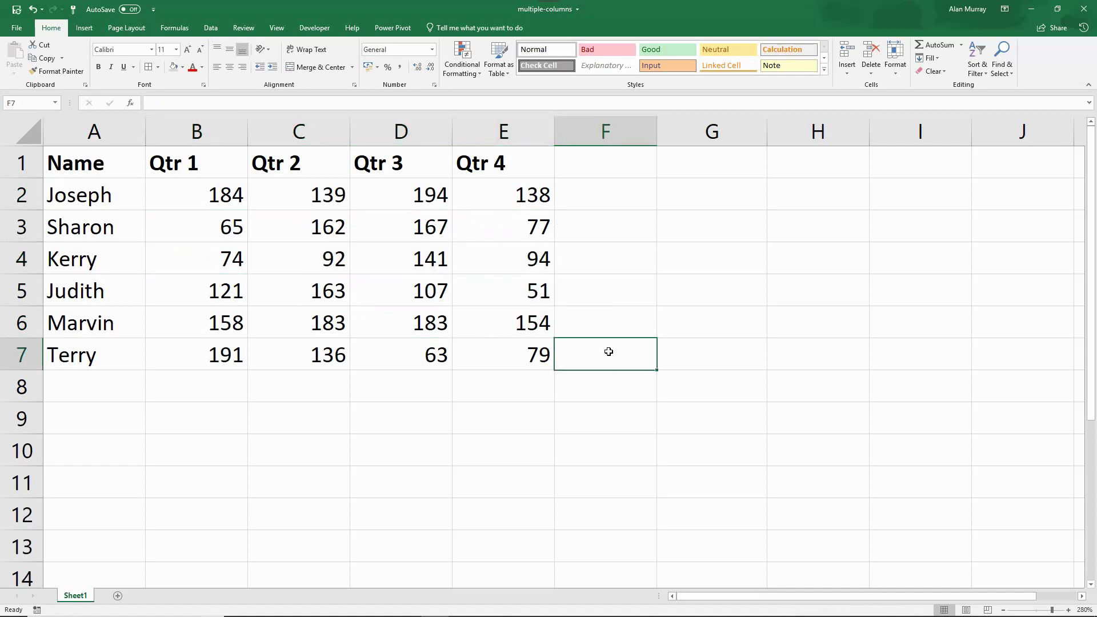
left_click(586, 391)
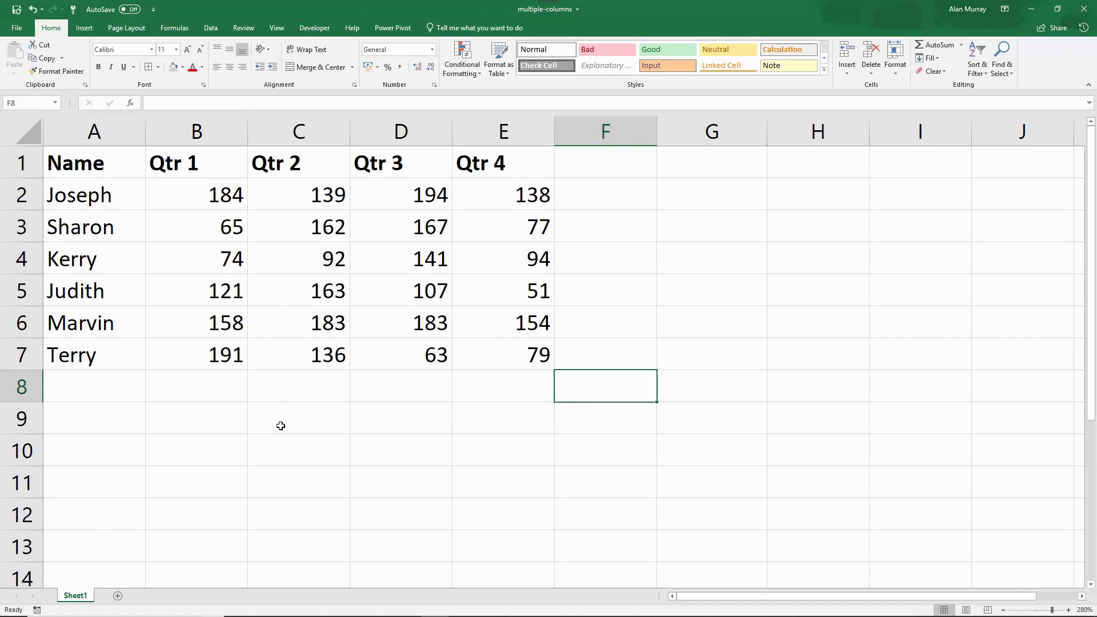
left_click(218, 297)
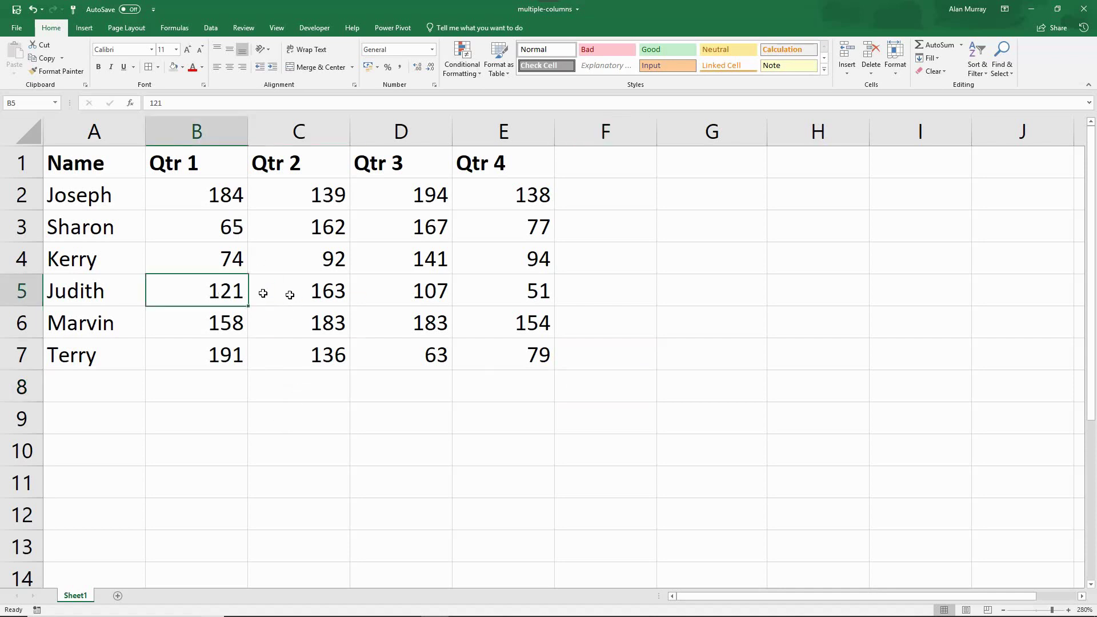
left_click_drag(289, 295, 526, 289)
left_click(507, 392)
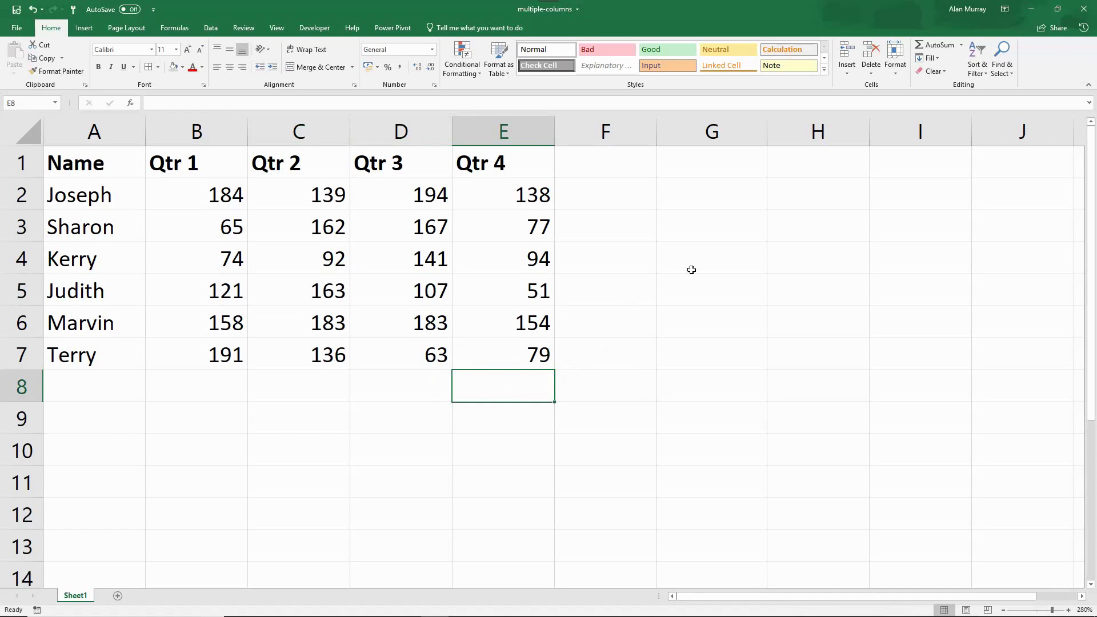
left_click(692, 236)
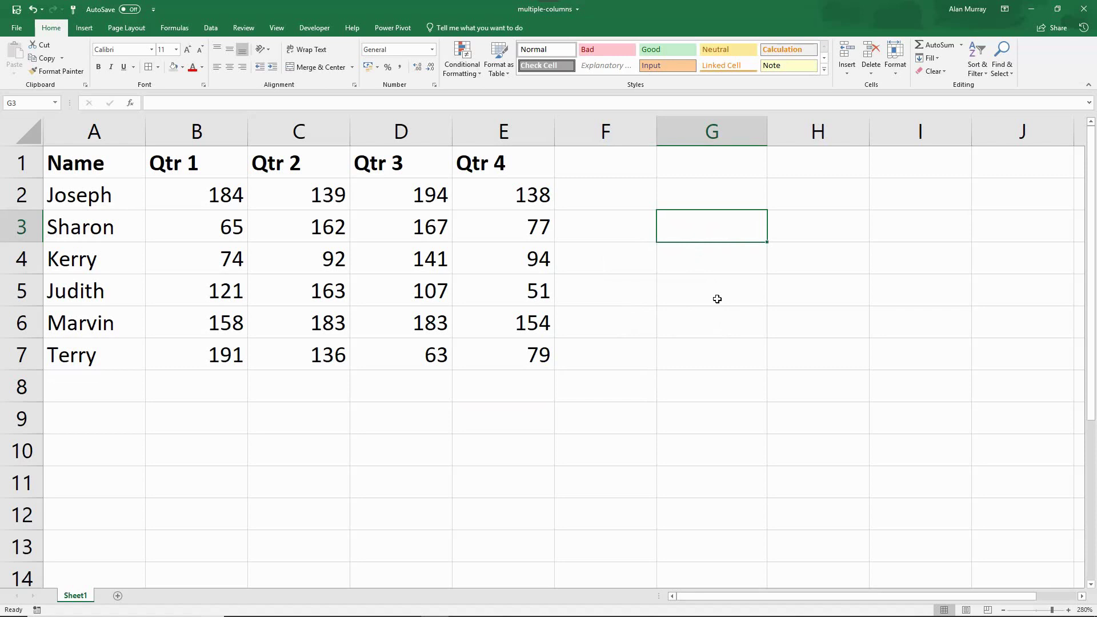
Type the test formula =countif($B2:$E2,">=100")>2 into G3.
type("=countif")
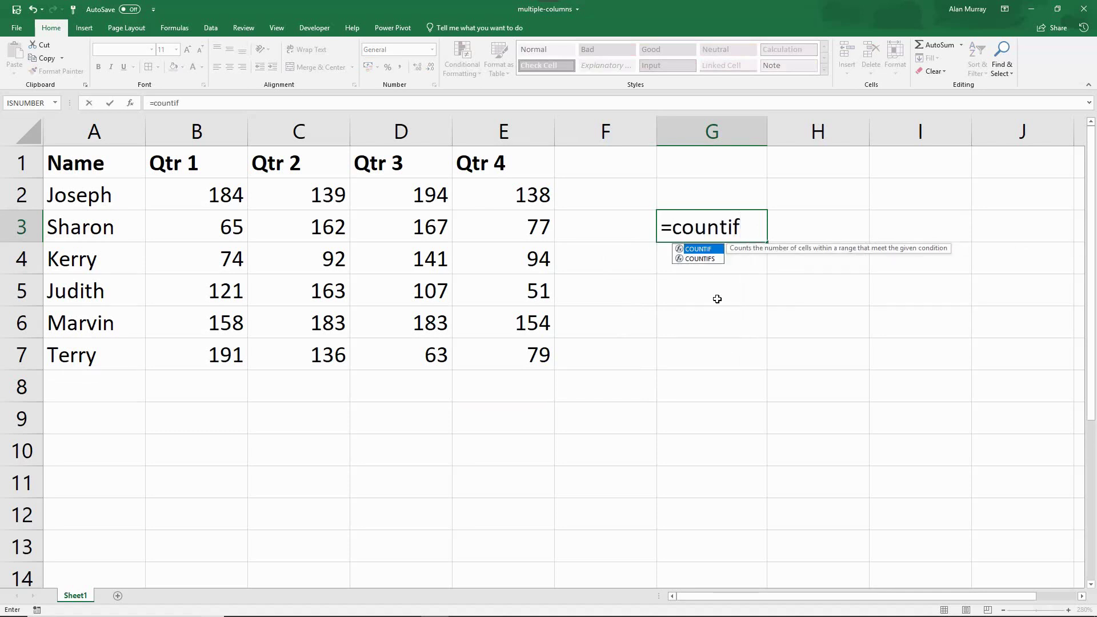
type("(")
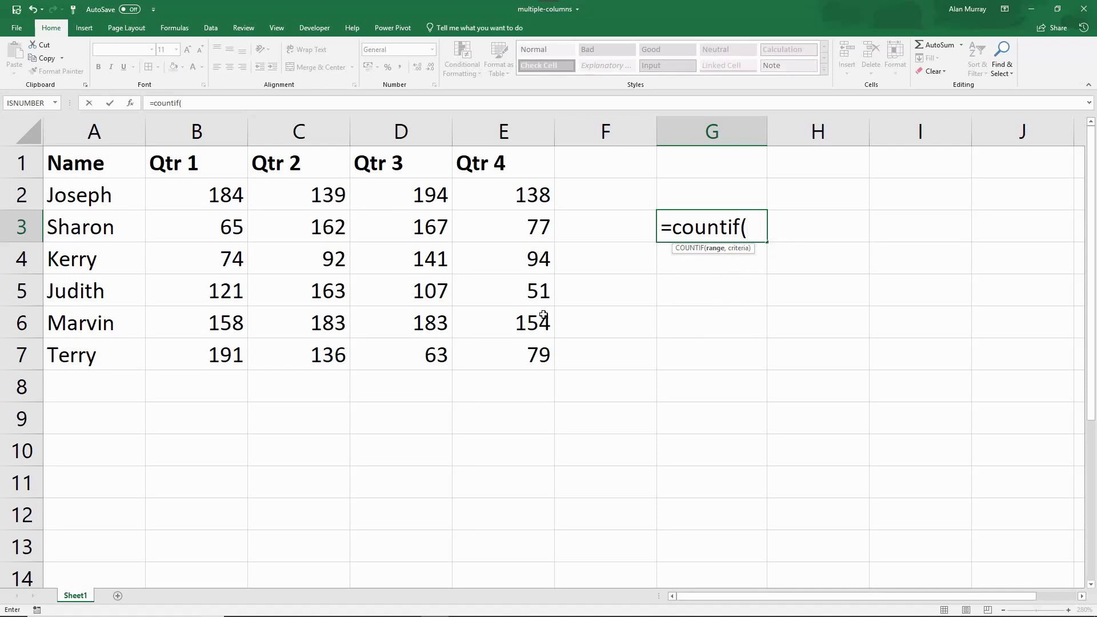
type("$B2")
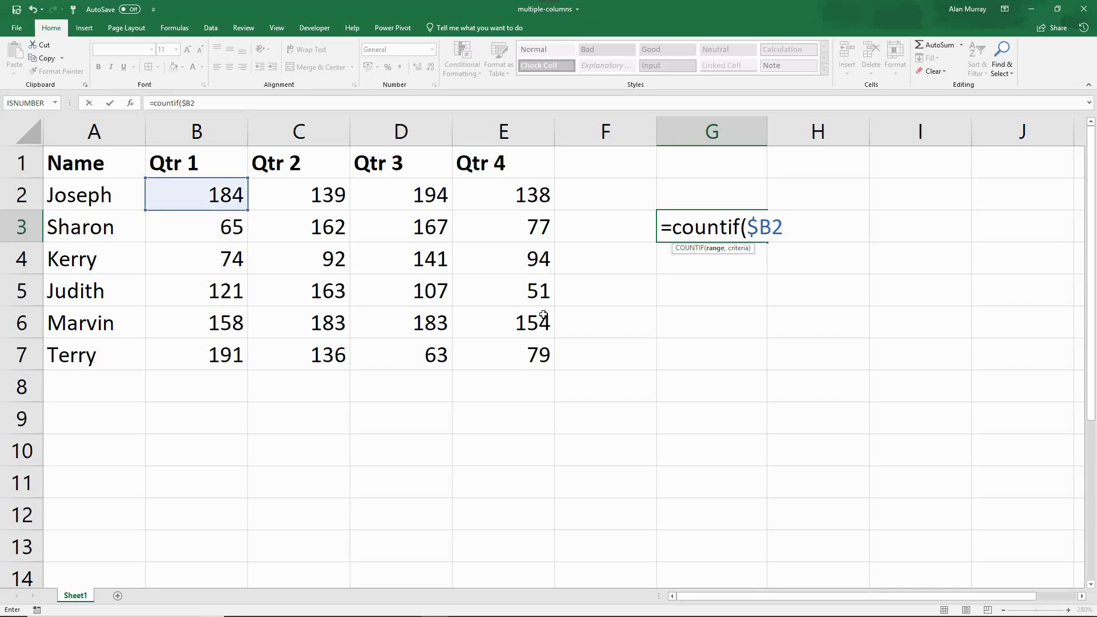
type(":$E2")
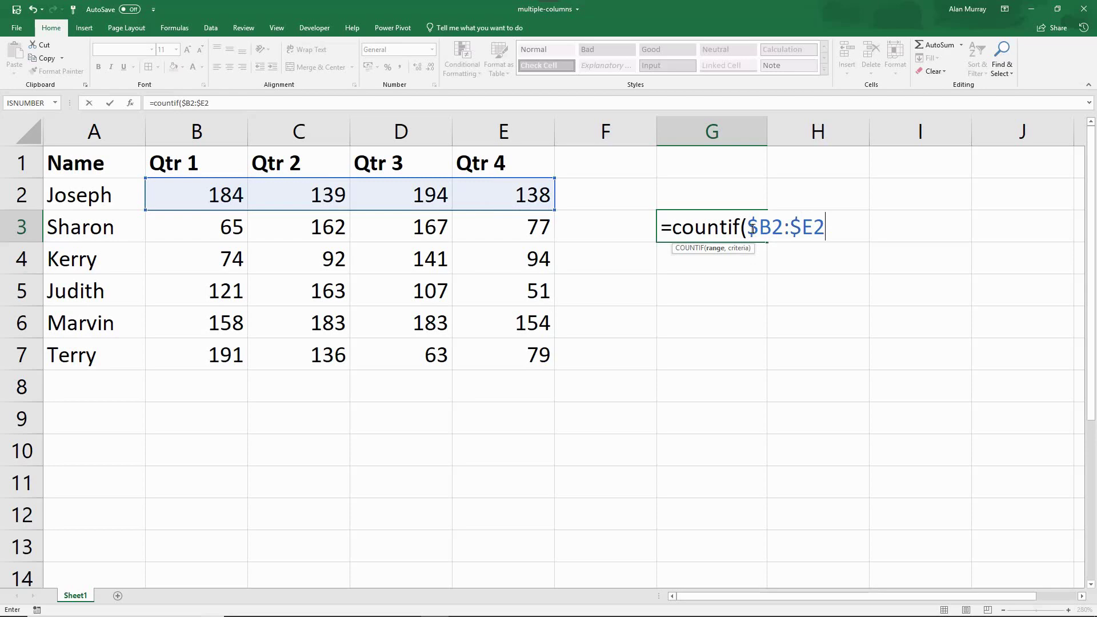
left_click_drag(746, 227, 816, 228)
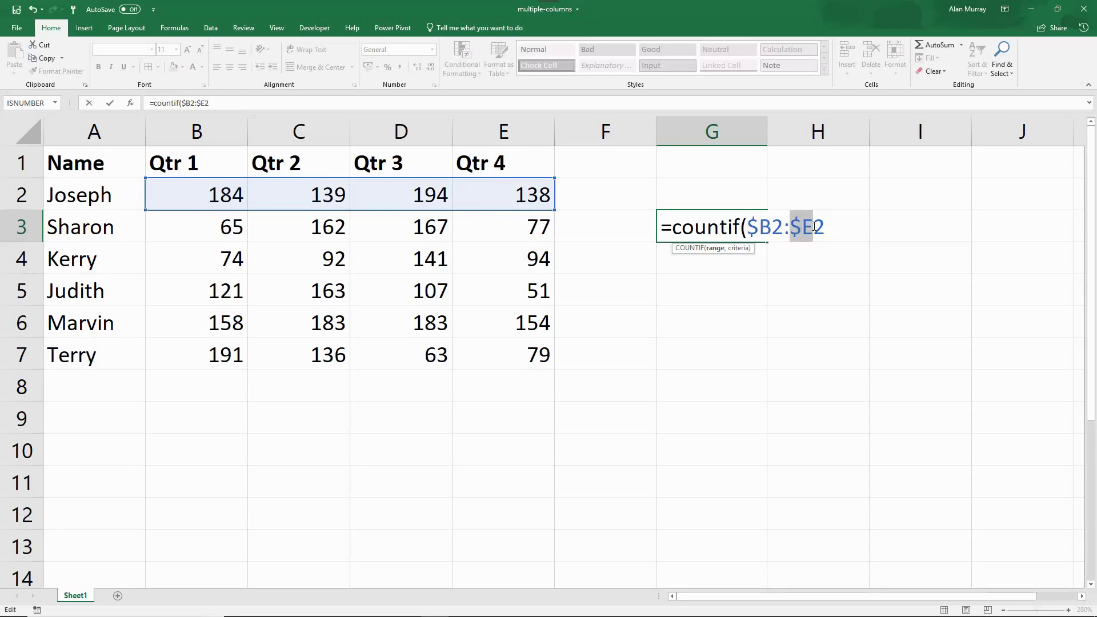
left_click(830, 234)
left_click_drag(746, 227, 826, 228)
left_click(843, 238)
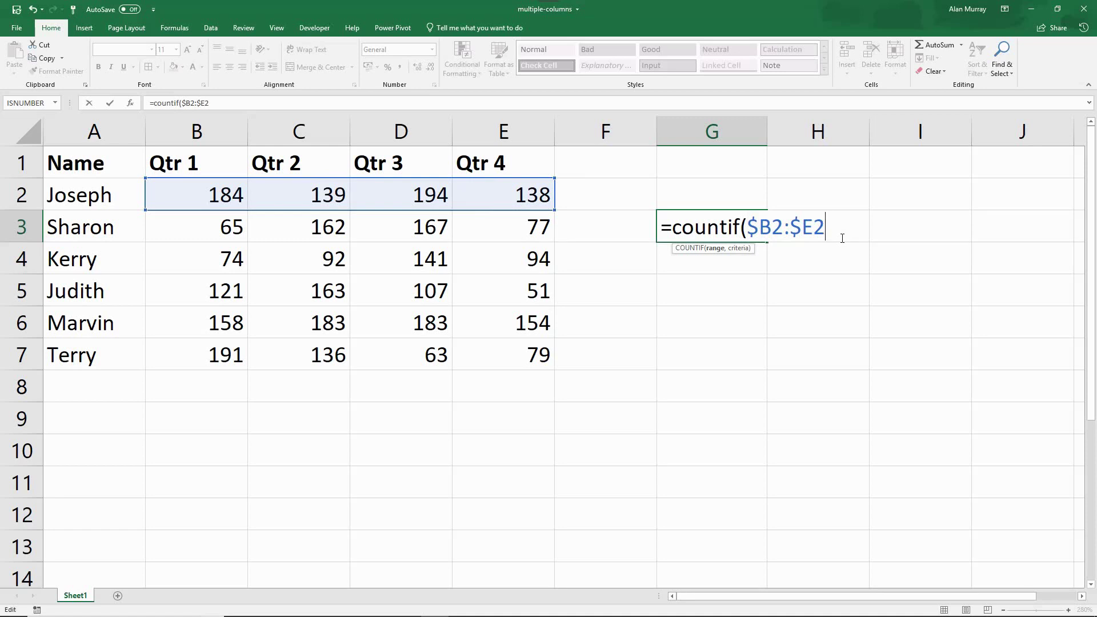
type(",")
type("\">=100")
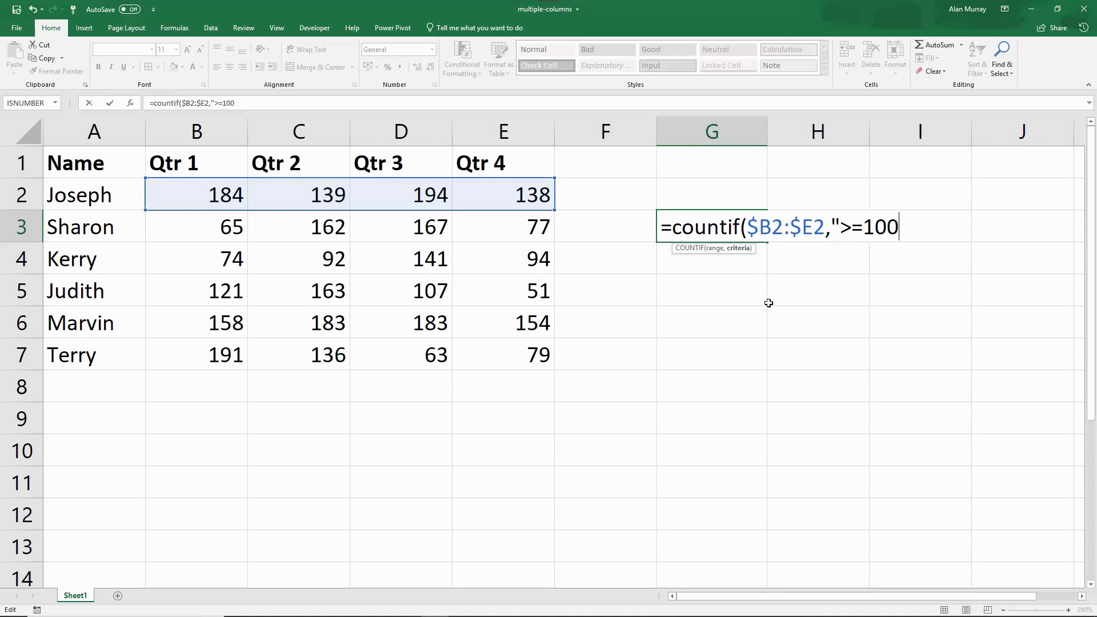
type("\")")
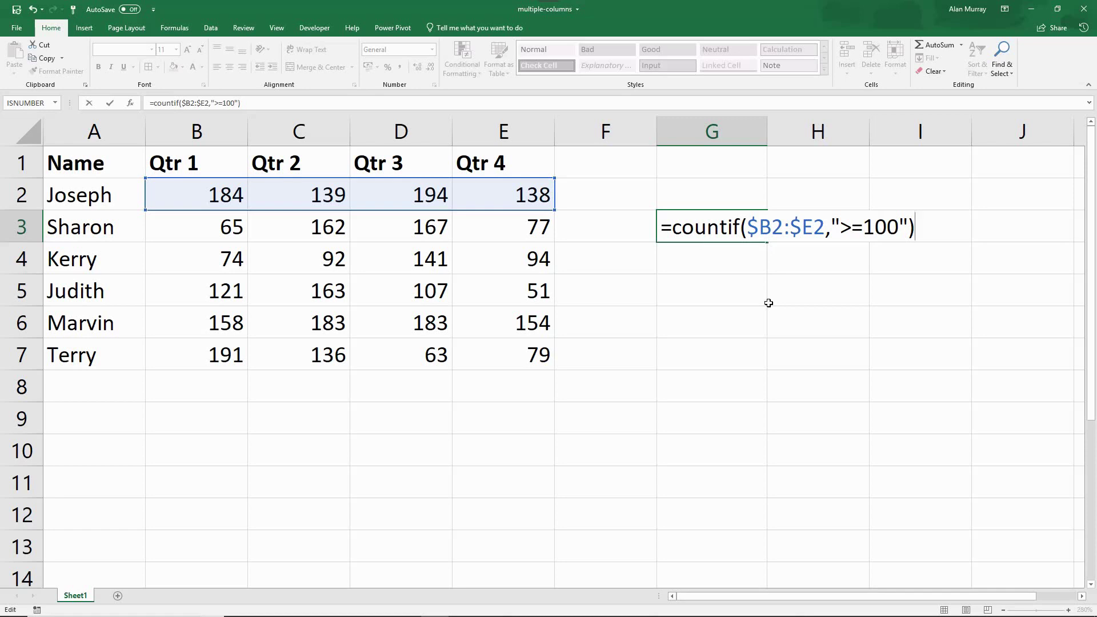
type(">2")
Copy the draft COUNTIF formula text from G3, then exit the cell without keeping it.
left_click_drag(660, 229, 939, 238)
right_click(905, 225)
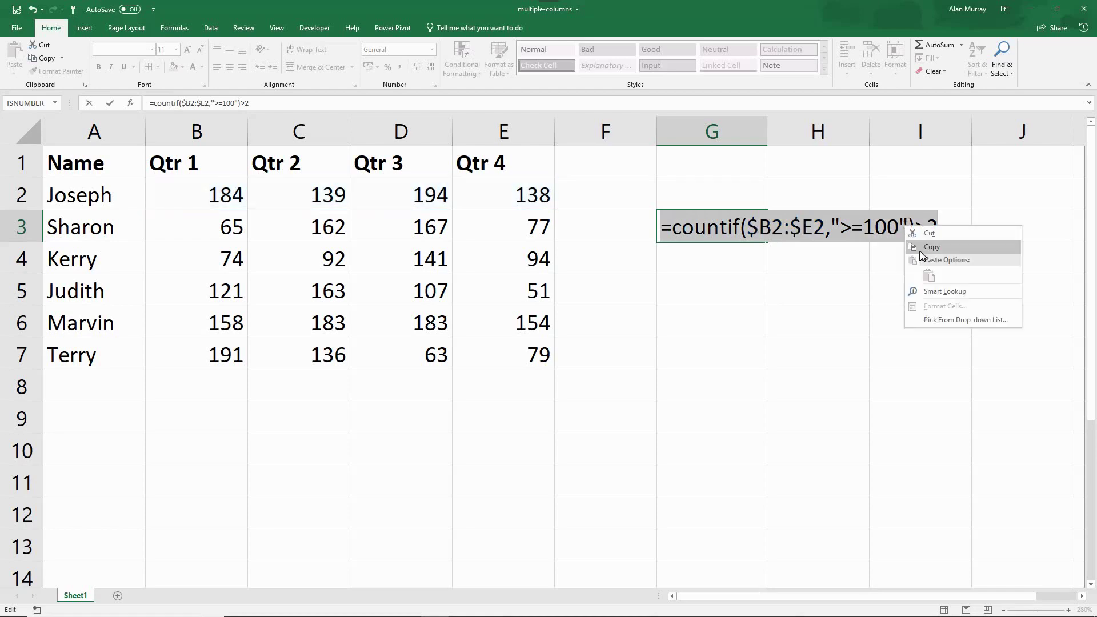
left_click(921, 252)
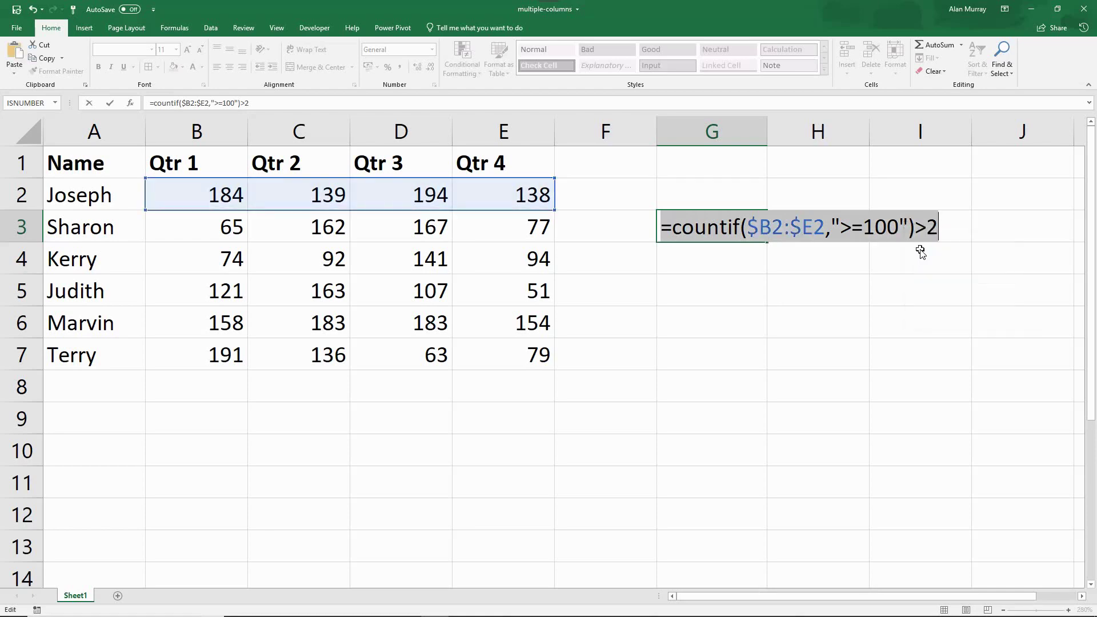
key("Escape")
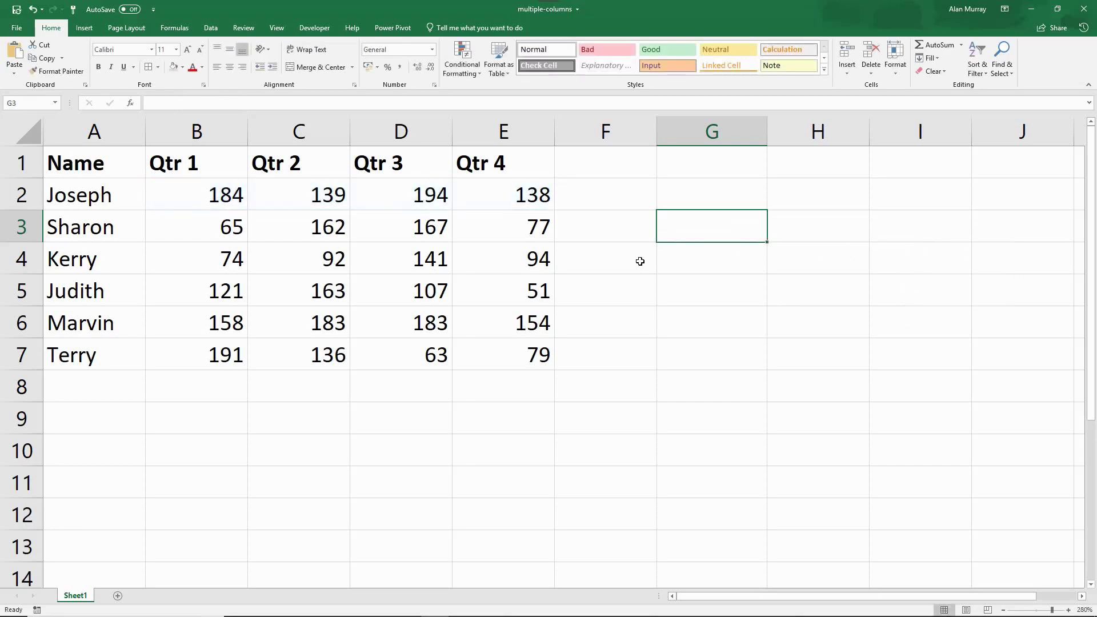
Add a light blue fill rule to B2:E7 using =countif($B2:$E2,">=100")>2.
left_click_drag(228, 196, 487, 343)
left_click(471, 69)
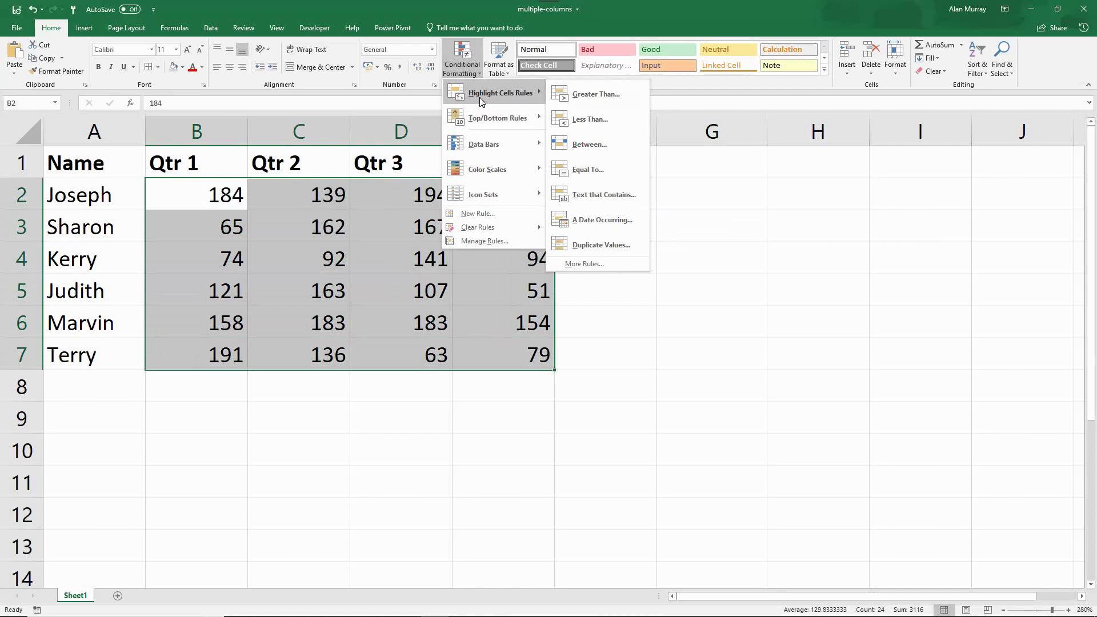
left_click(485, 213)
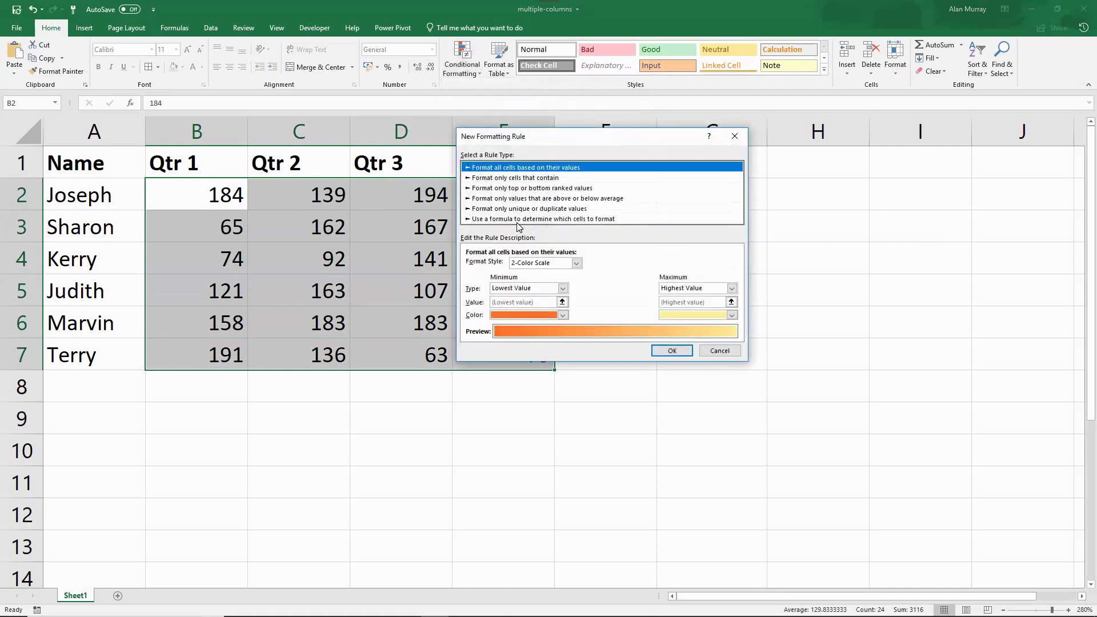
left_click(516, 219)
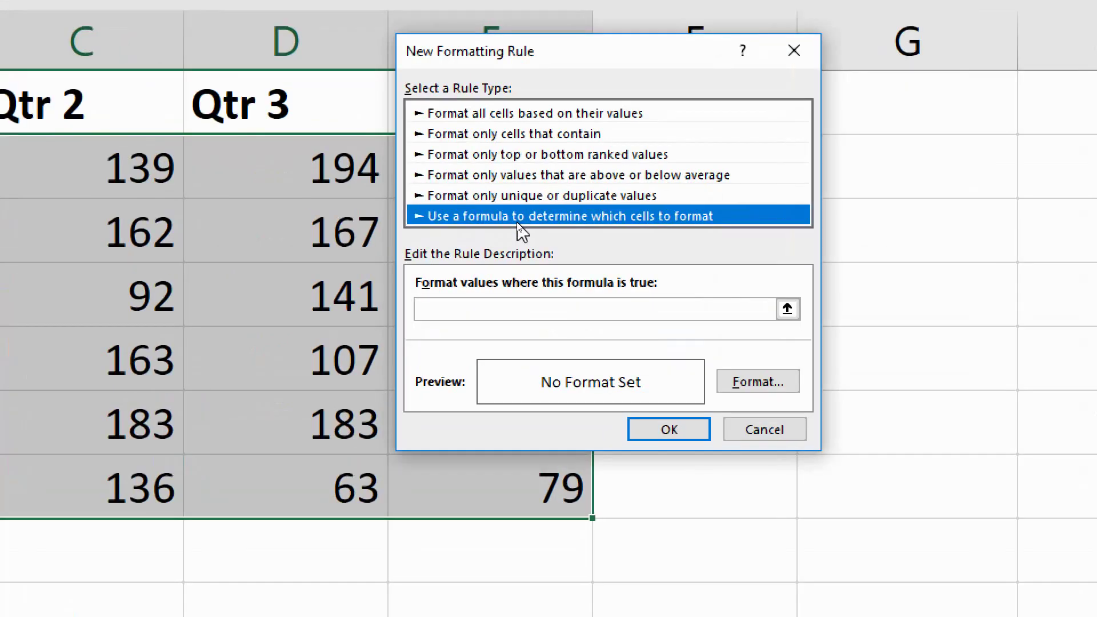
left_click(498, 308)
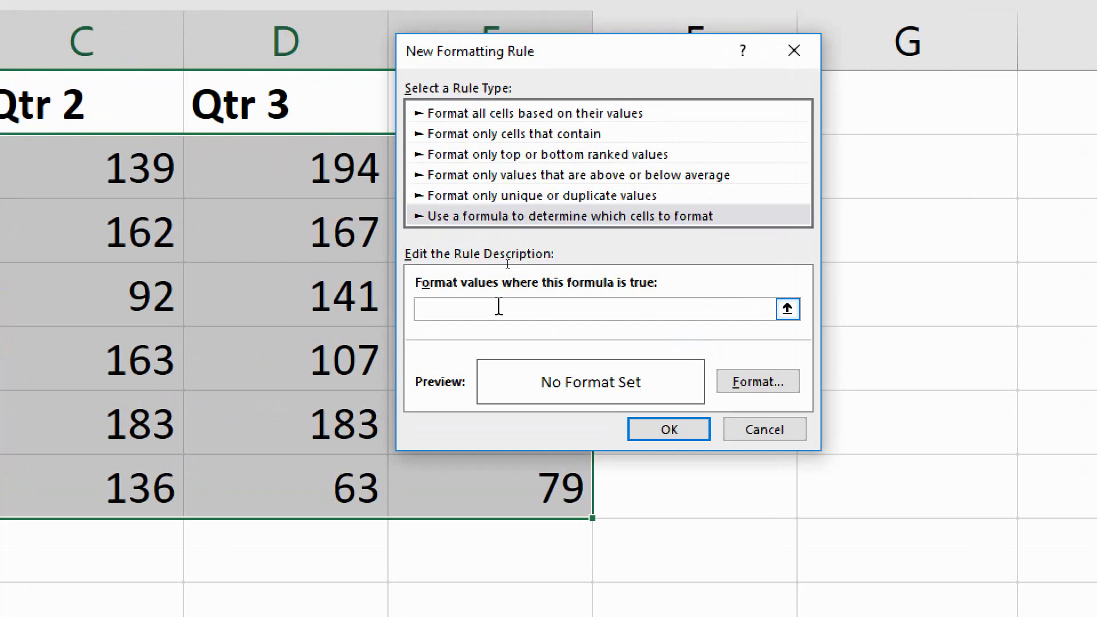
type("=countif($B2:$E2,\">=100\")>2")
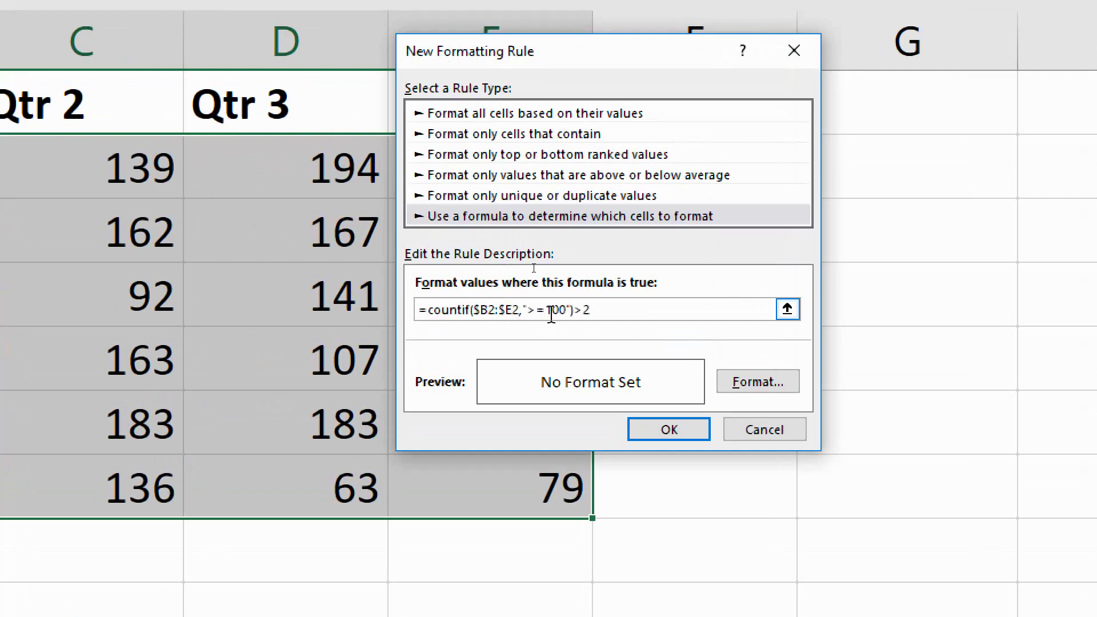
left_click(729, 383)
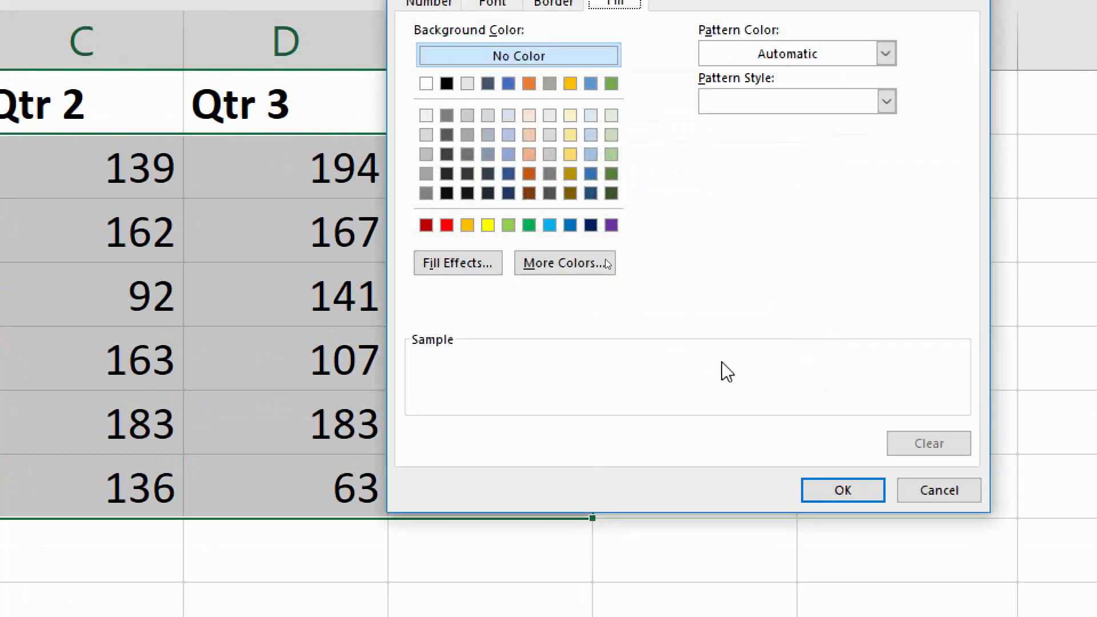
left_click(591, 115)
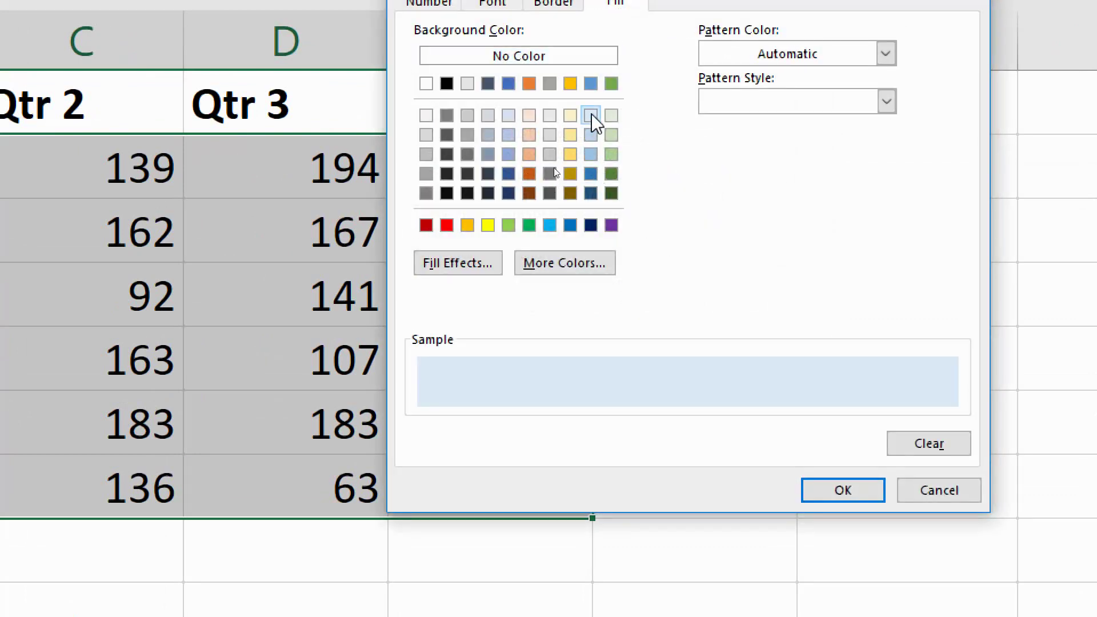
left_click(840, 493)
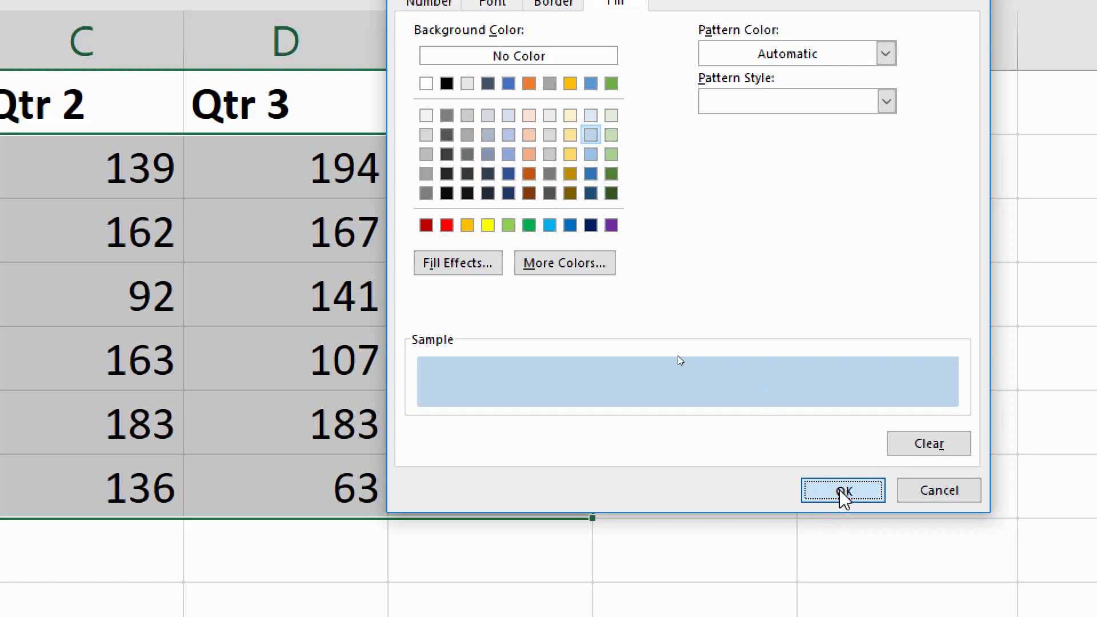
left_click(704, 430)
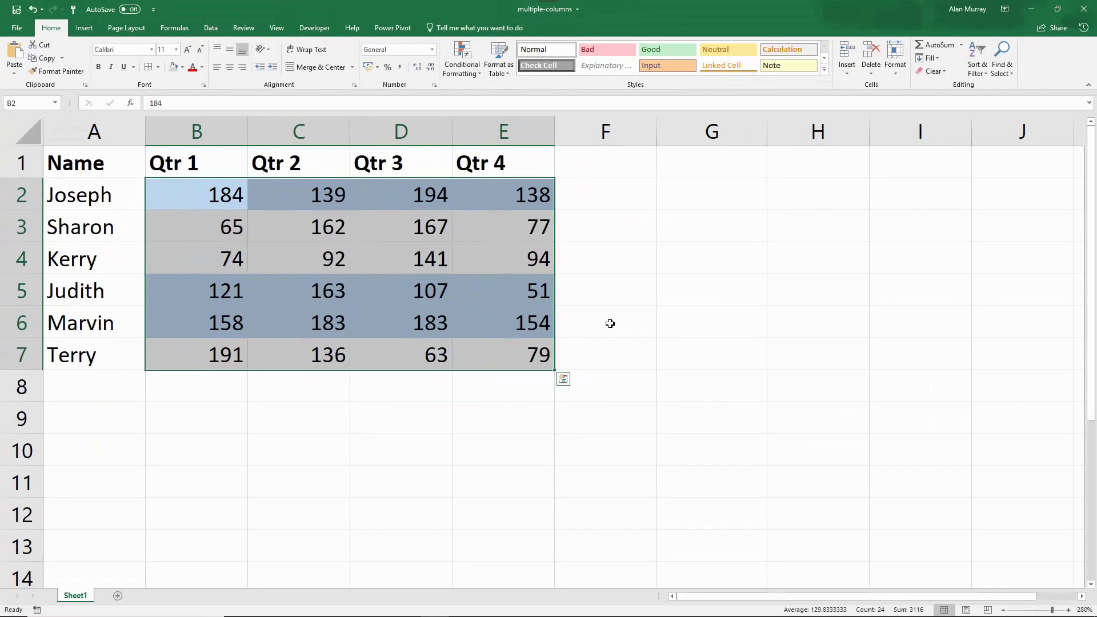
left_click(704, 426)
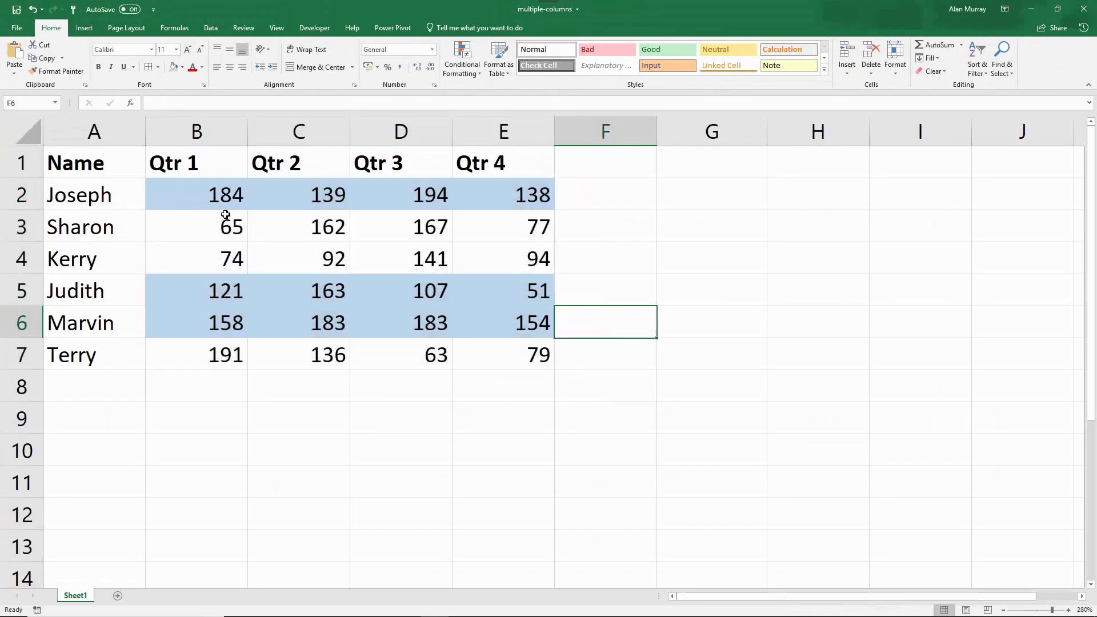
left_click_drag(232, 201, 482, 196)
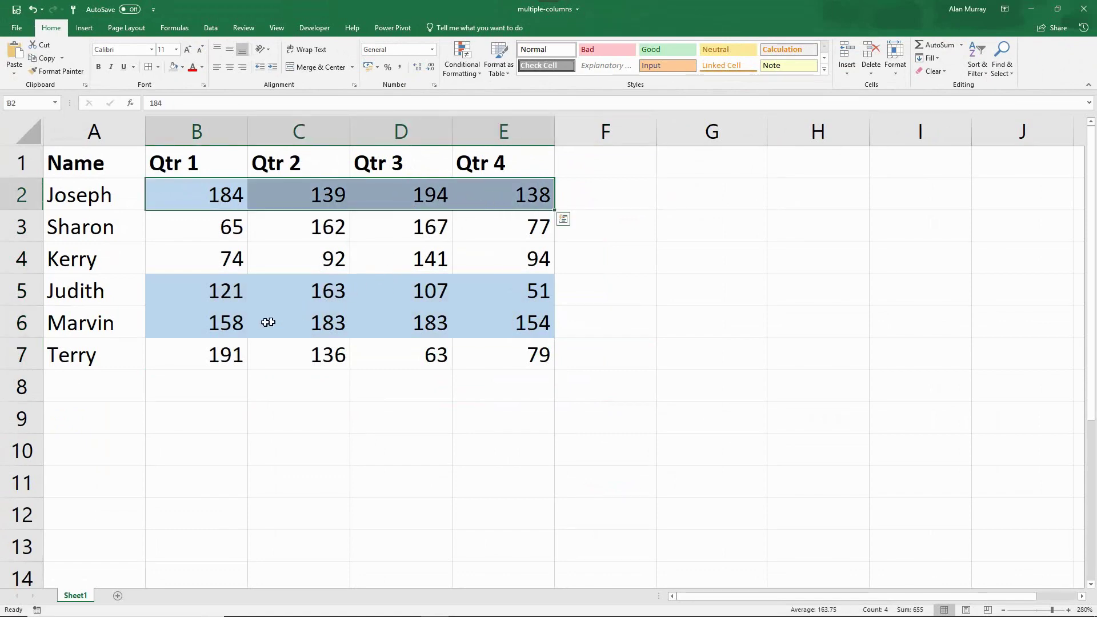
left_click_drag(220, 323, 499, 323)
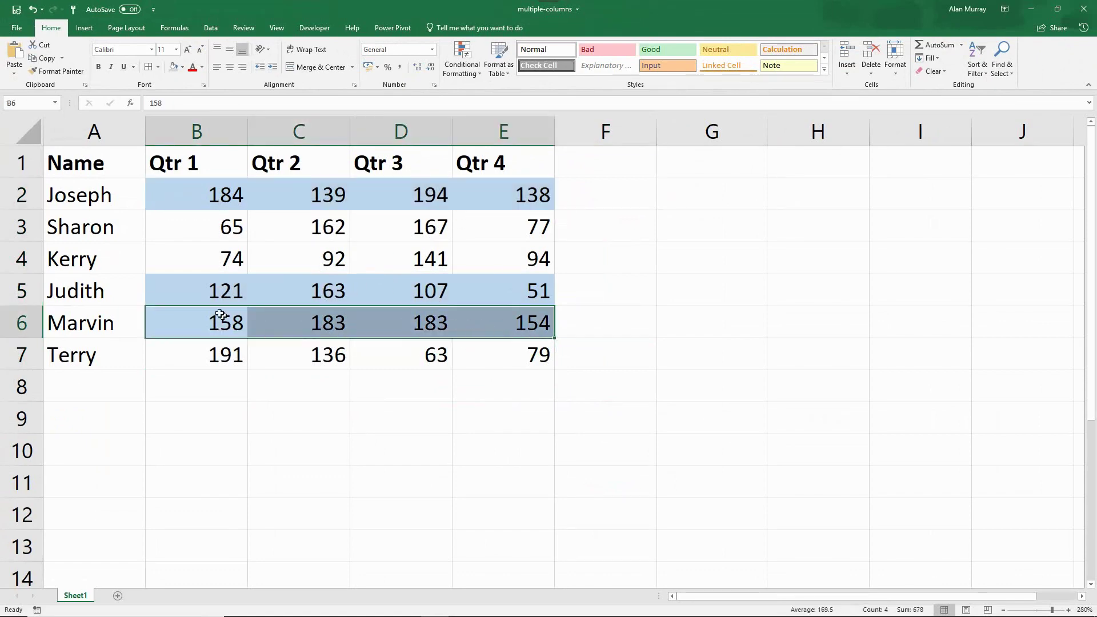
left_click_drag(210, 294, 562, 293)
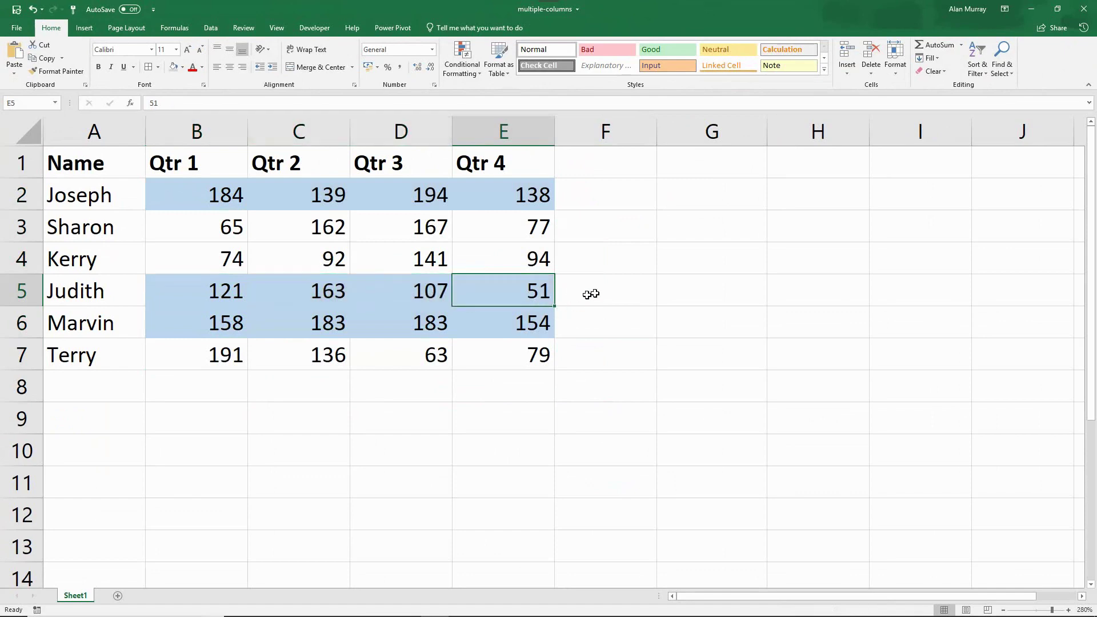
left_click(632, 257)
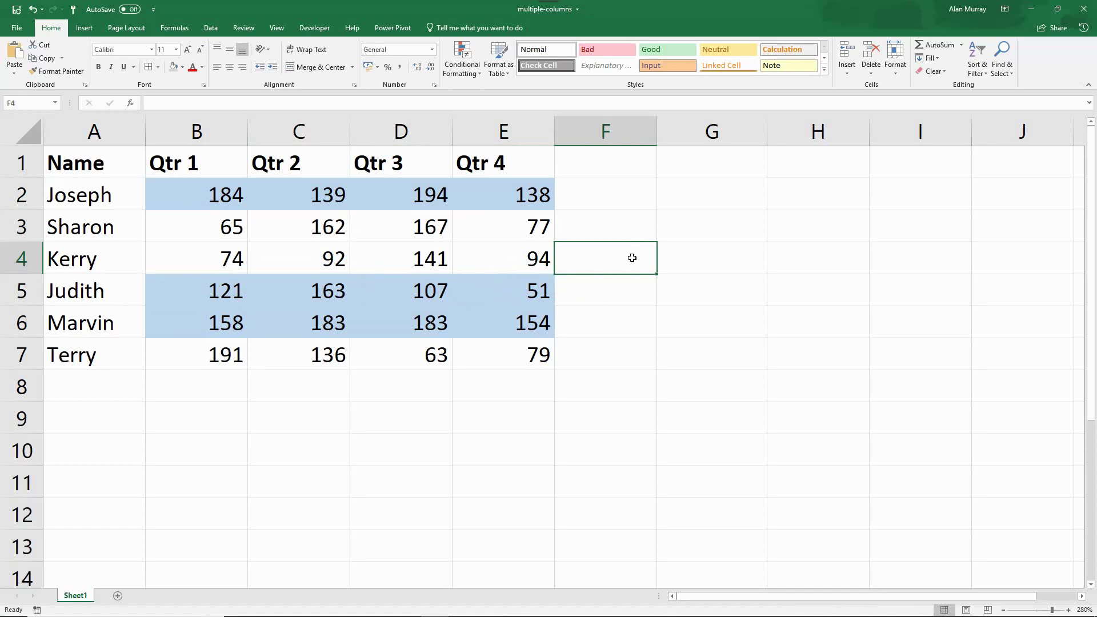
left_click_drag(211, 356, 522, 357)
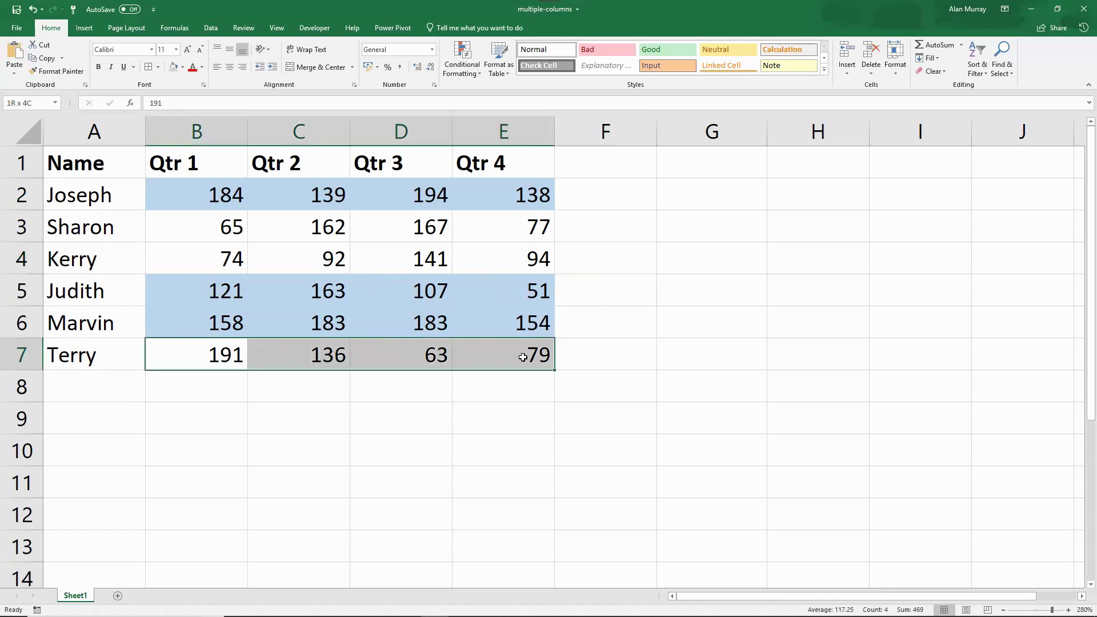
left_click_drag(211, 226, 501, 231)
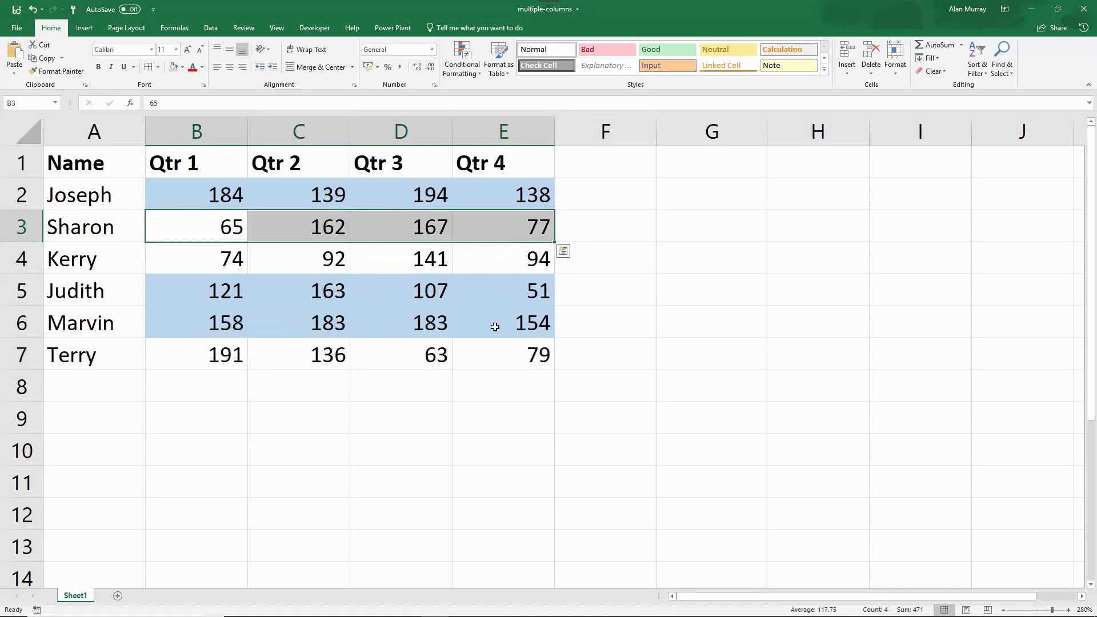
left_click(622, 352)
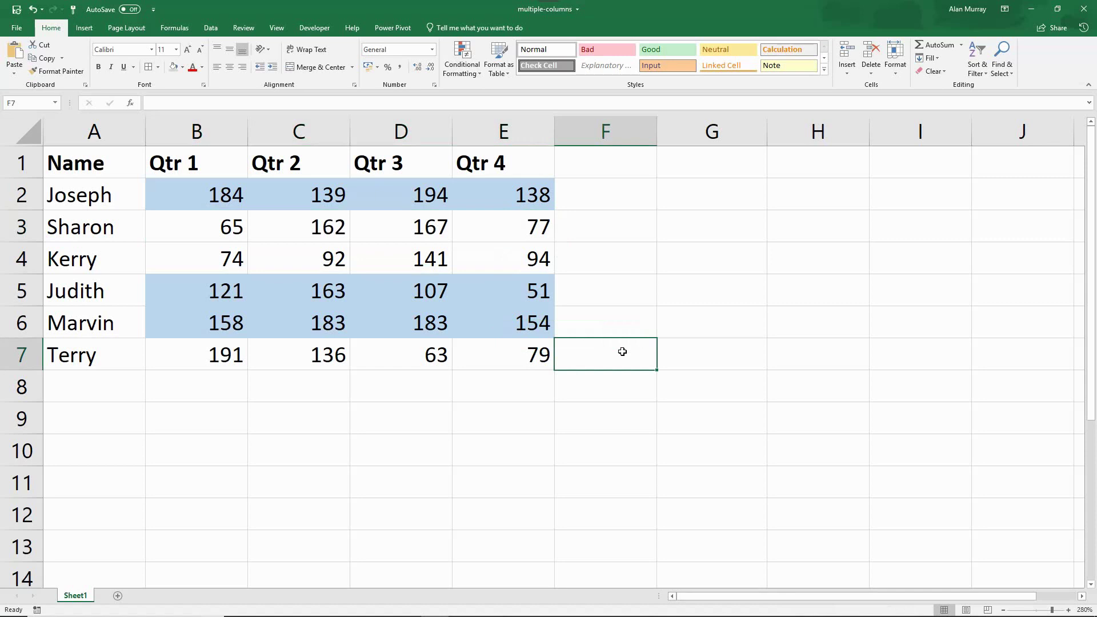